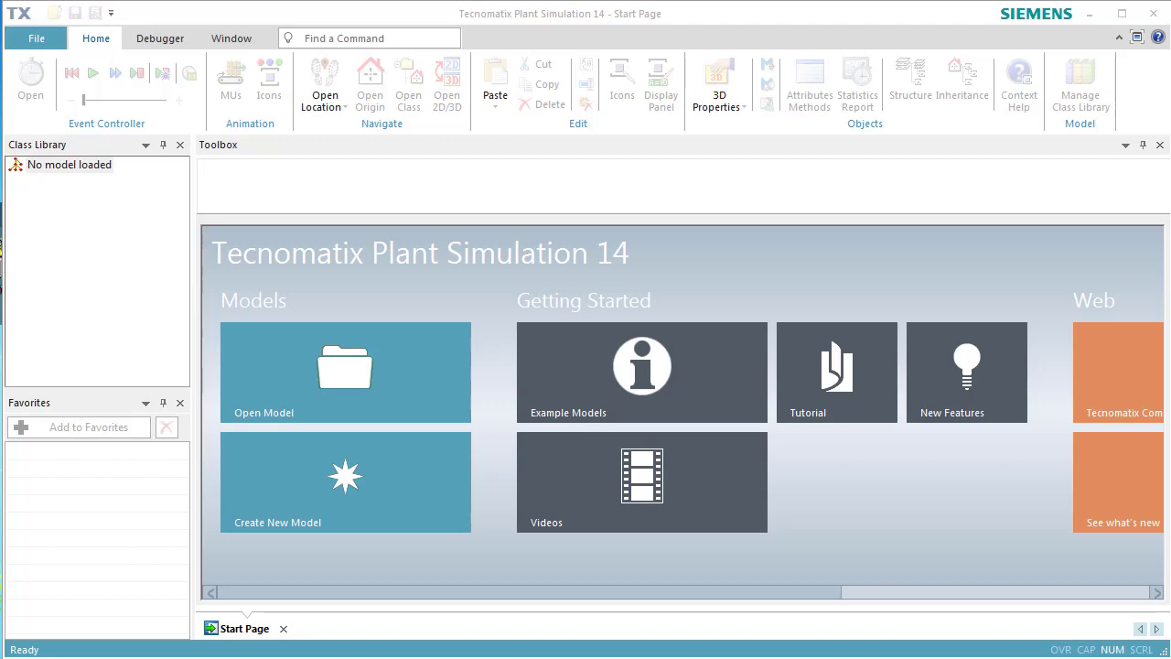
Create a new simulation model as a 3D model
left_click(433, 501)
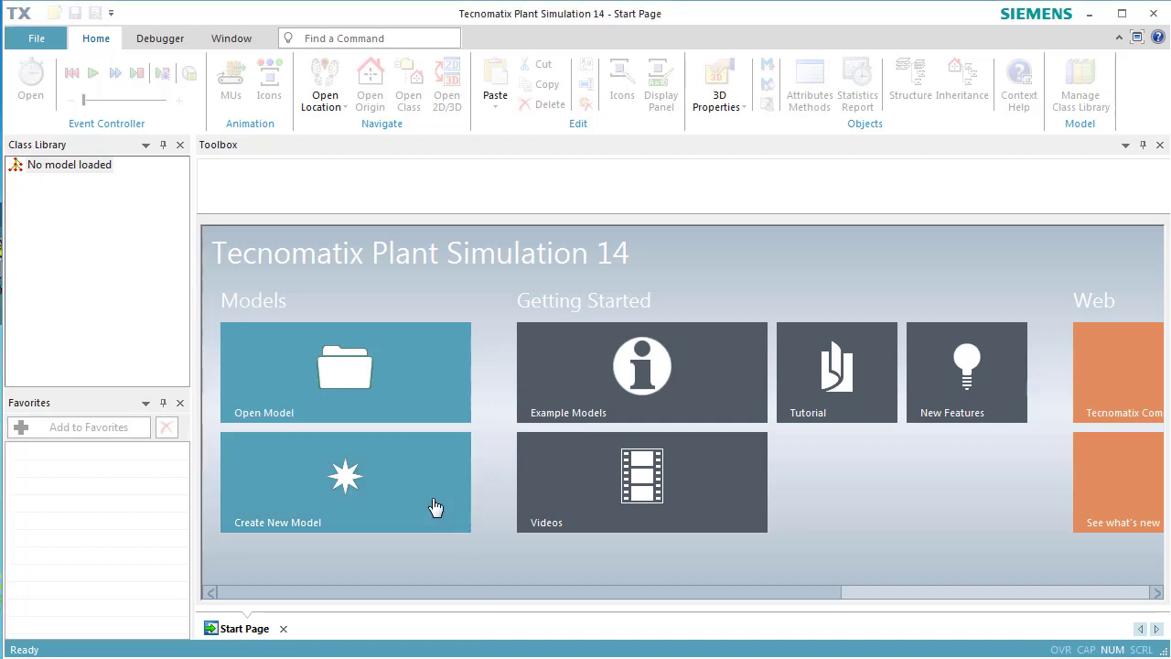
left_click(436, 507)
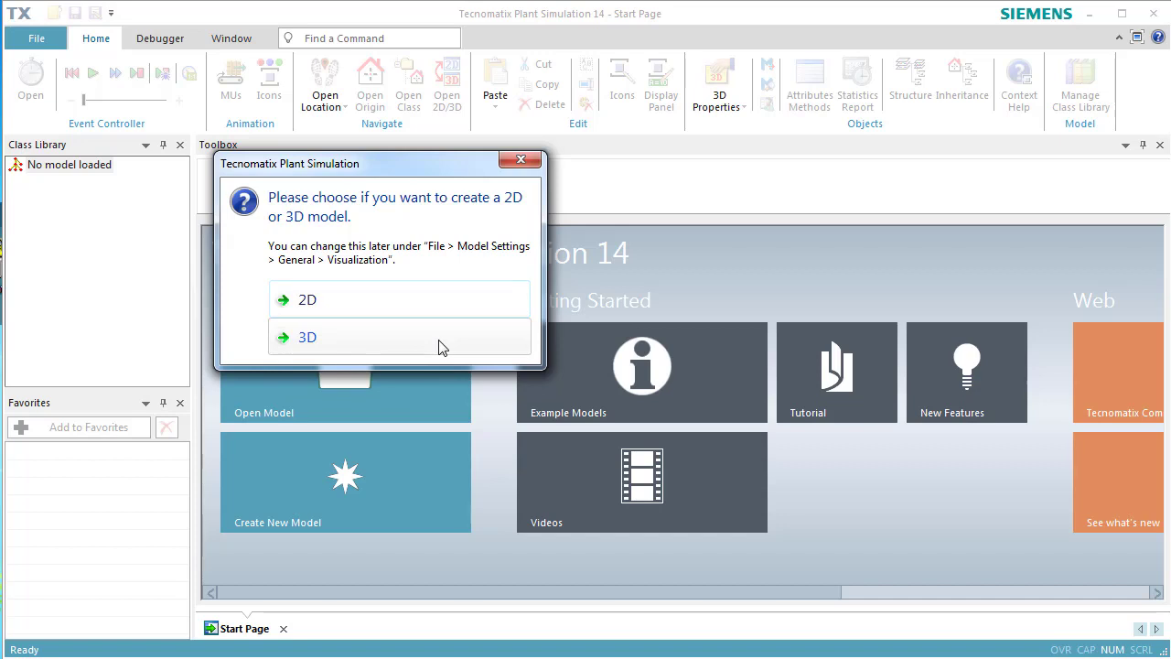
left_click(439, 347)
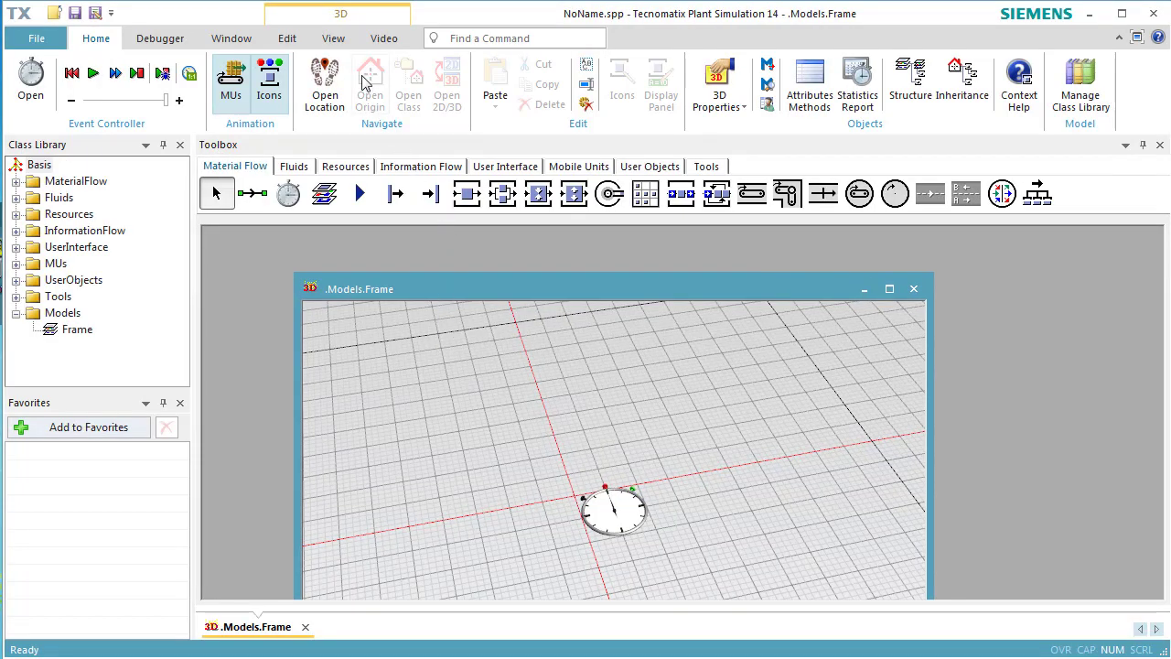
Switch the new frame to planning view and maximize its window
left_click(335, 40)
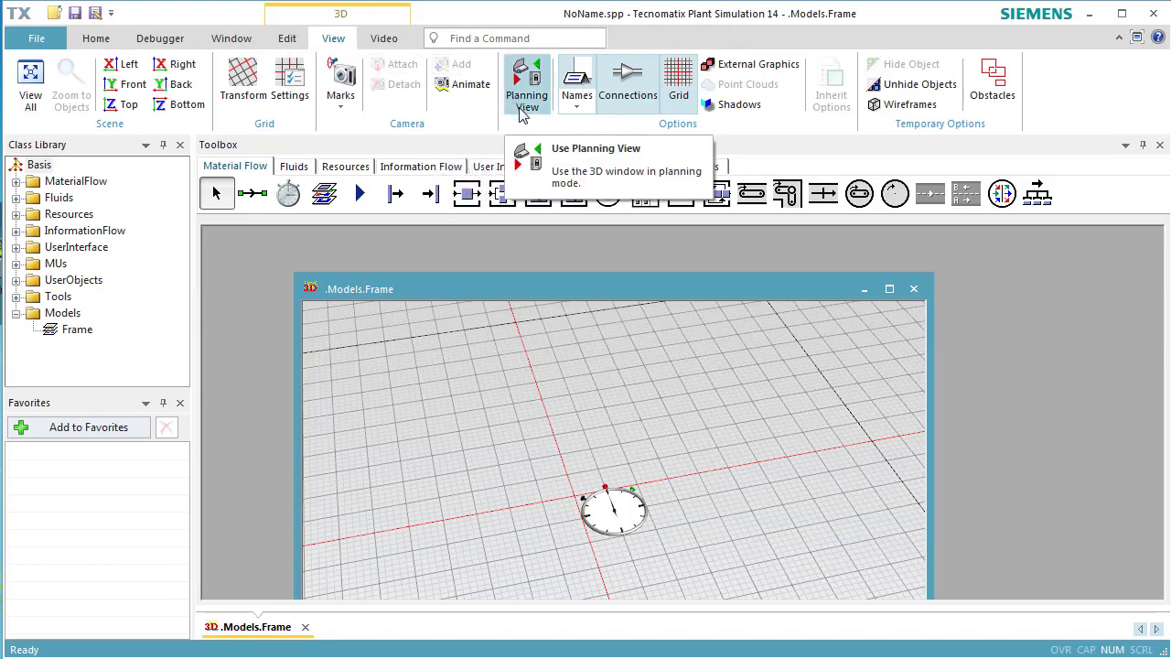
left_click(521, 109)
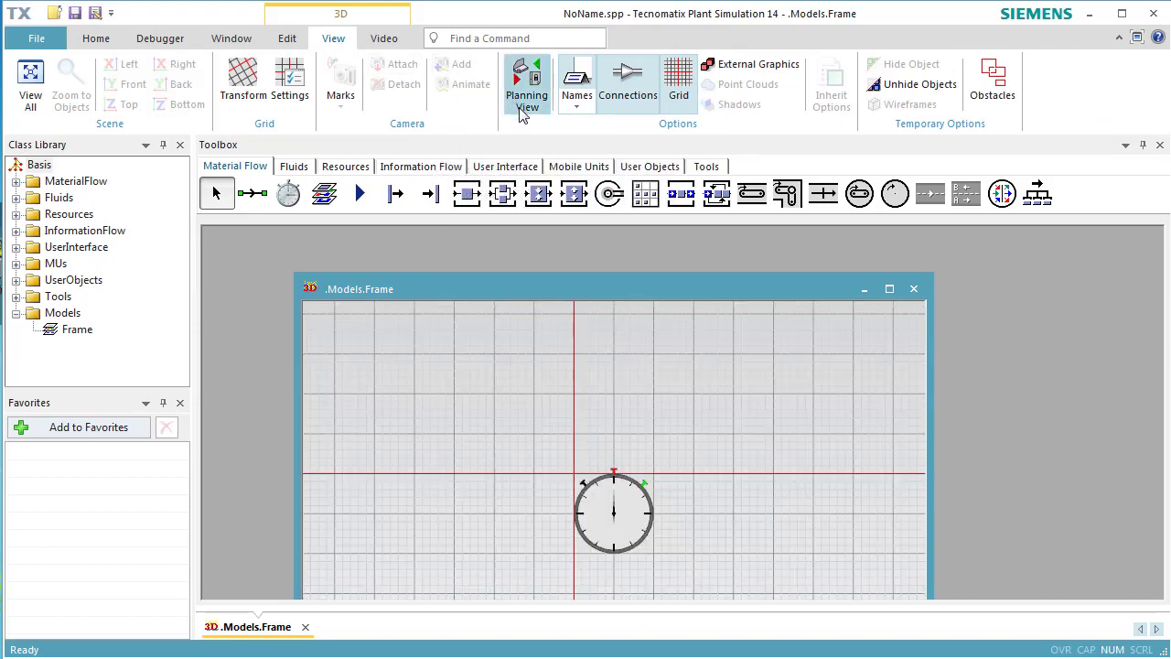
left_click(888, 290)
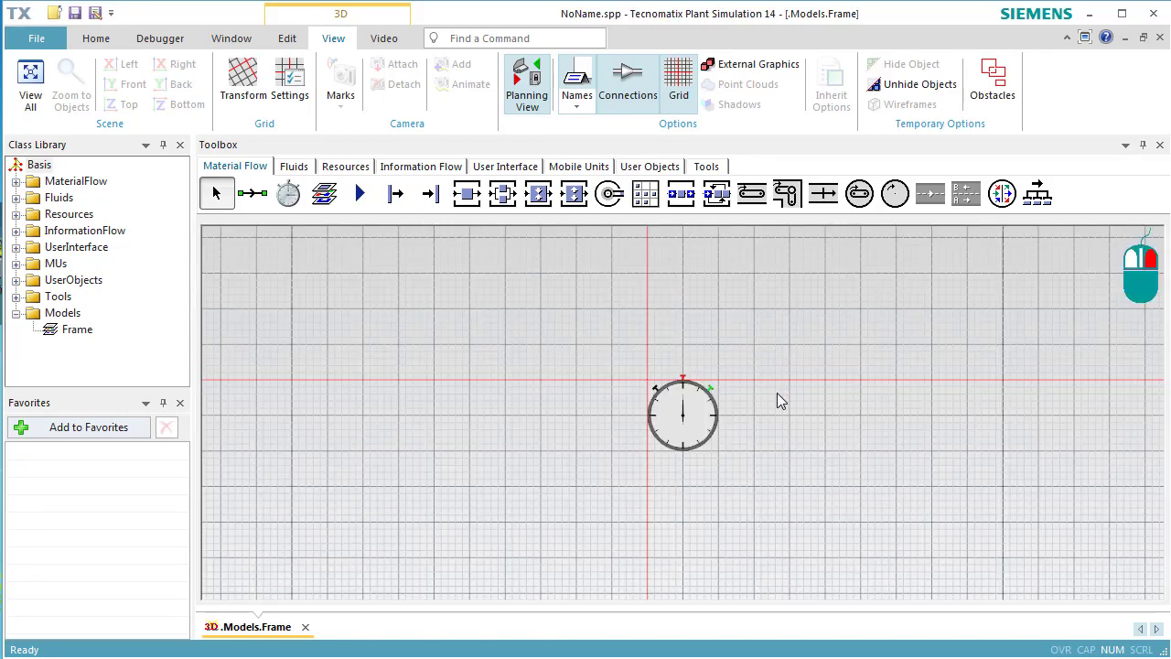
left_click_drag(776, 397, 368, 280)
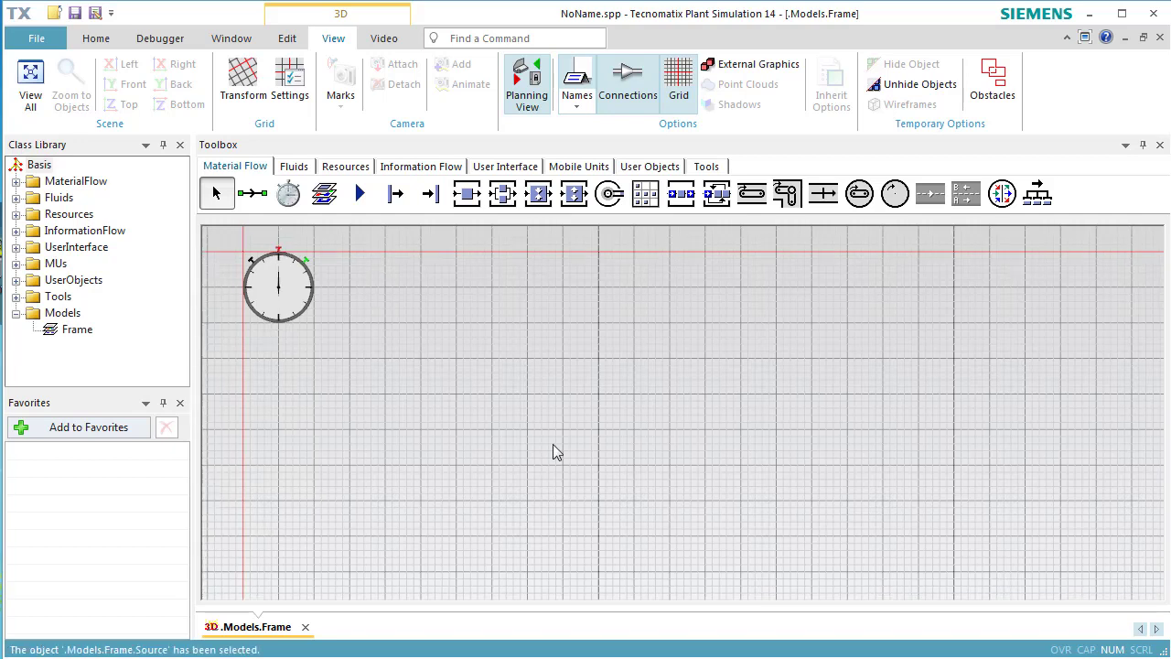
Insert a Source, three SingleProc stations and a Drain in a horizontal row below the event controller
left_click(396, 194)
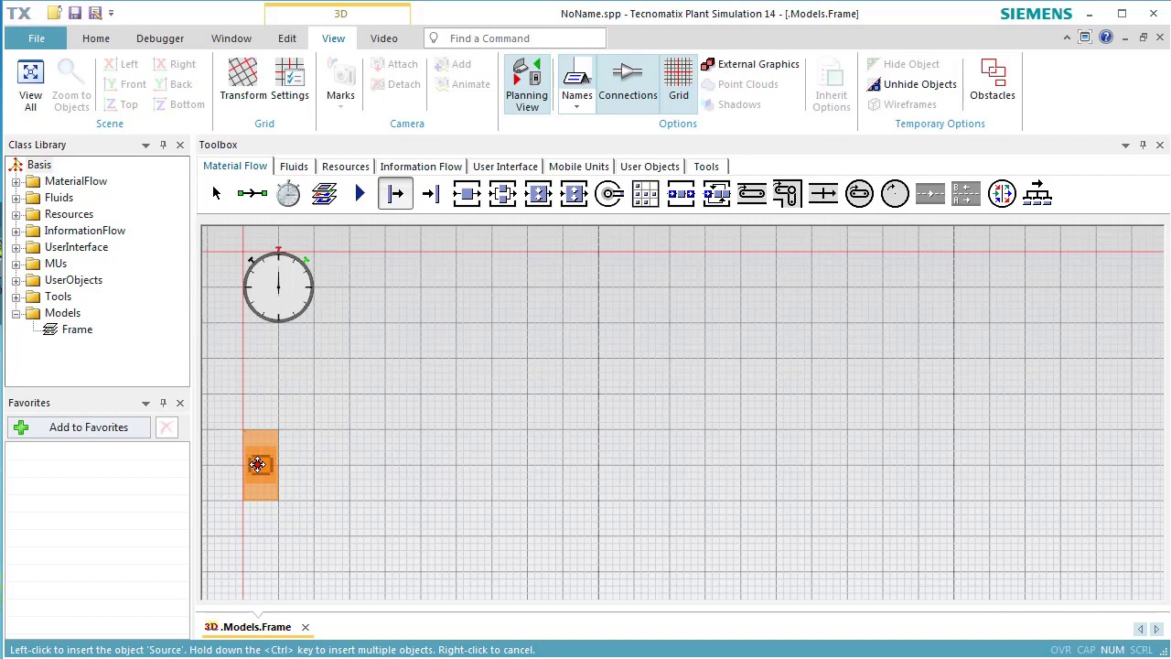
left_click(258, 465)
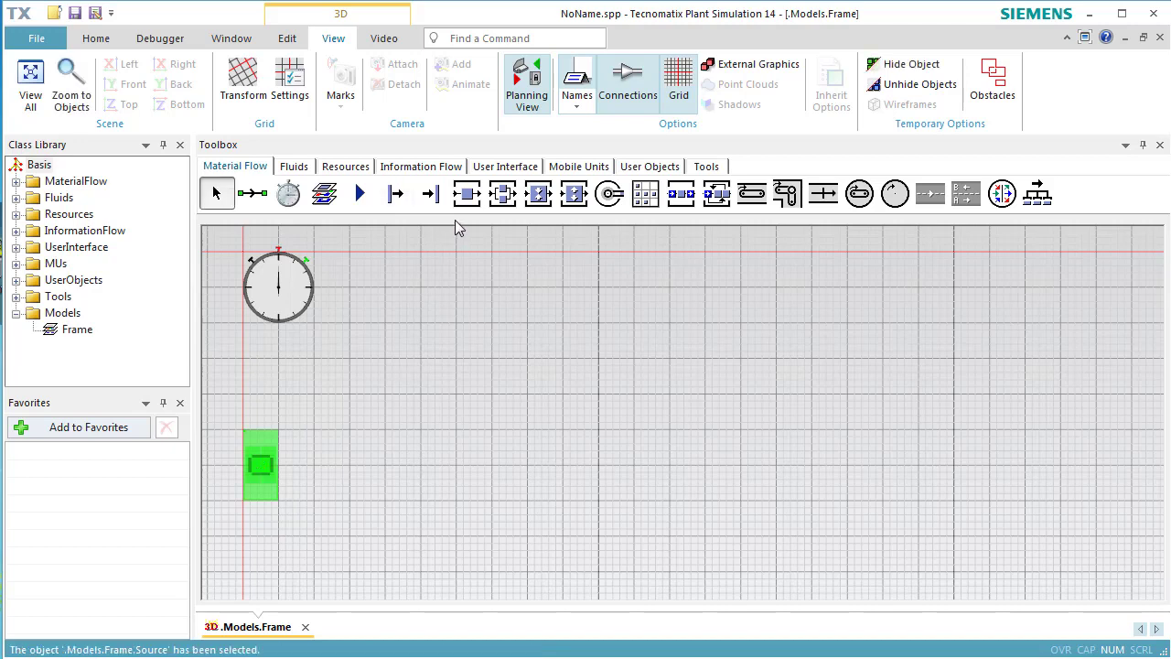
left_click(464, 198)
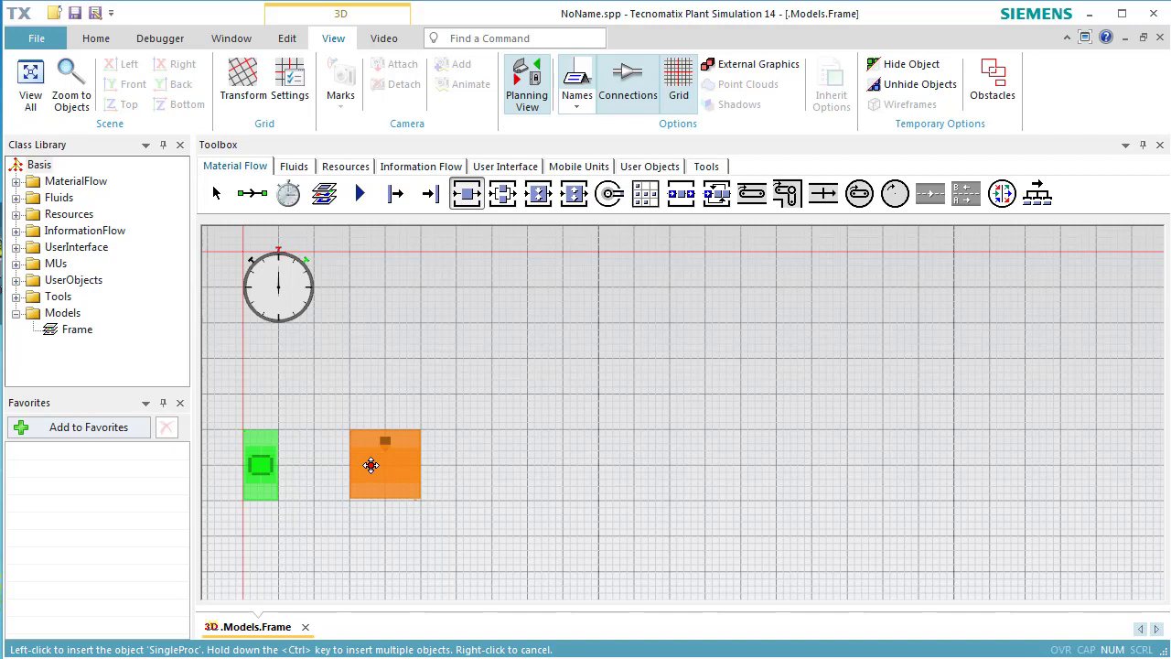
left_click(371, 465, "ctrl")
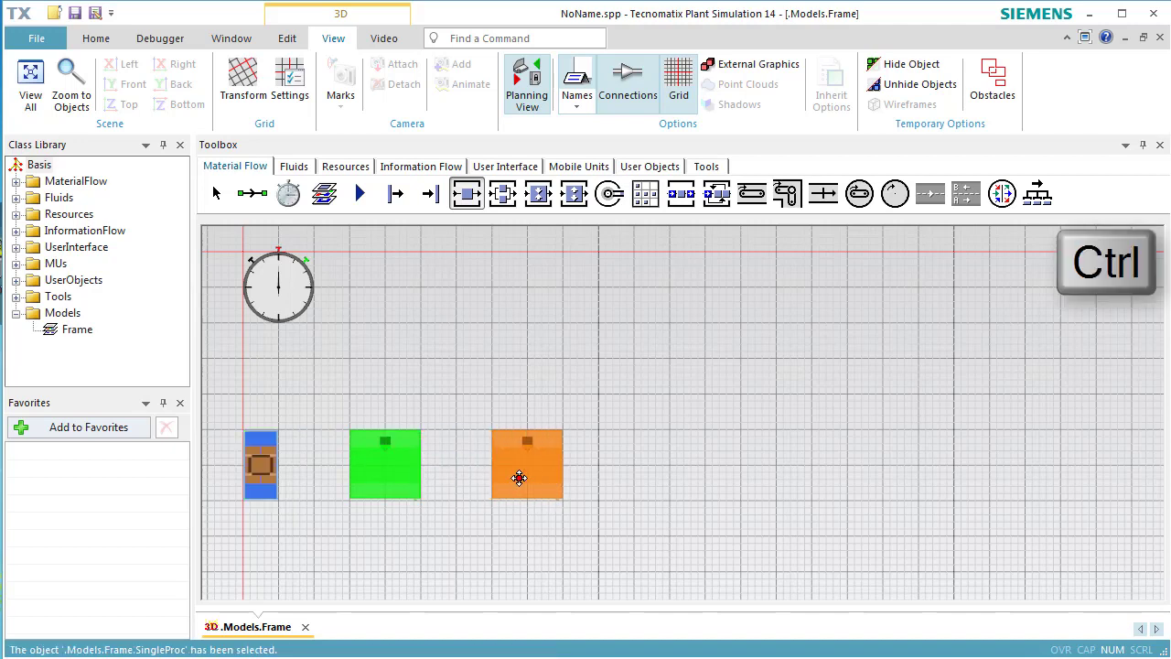
left_click(528, 486, "ctrl")
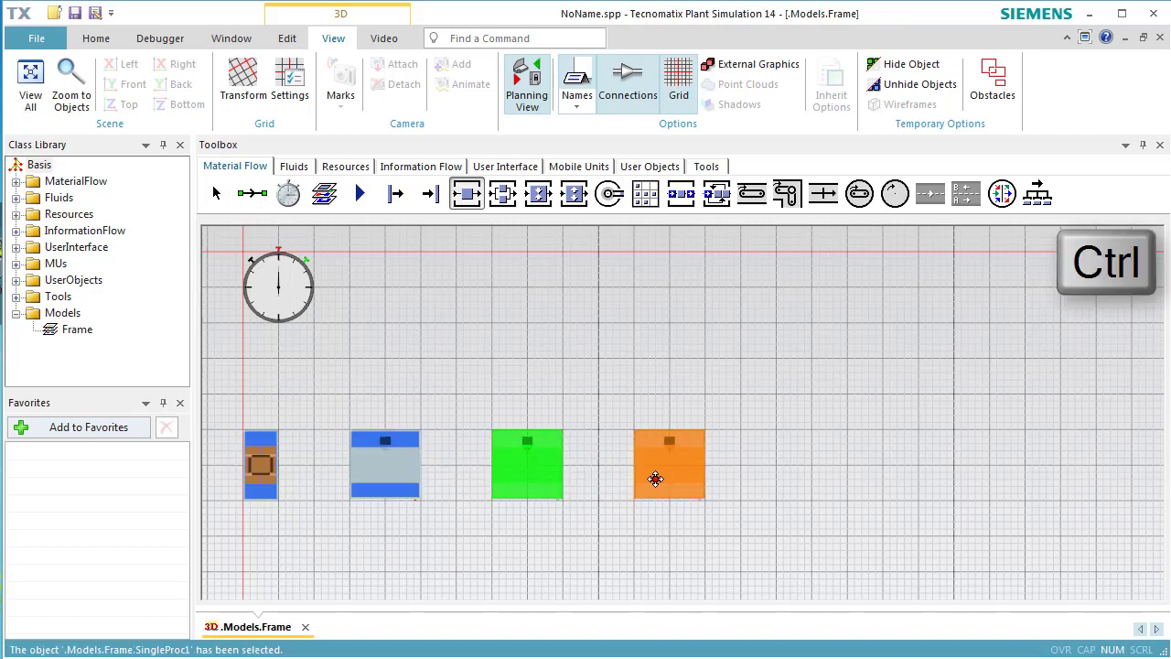
left_click(655, 483, "ctrl")
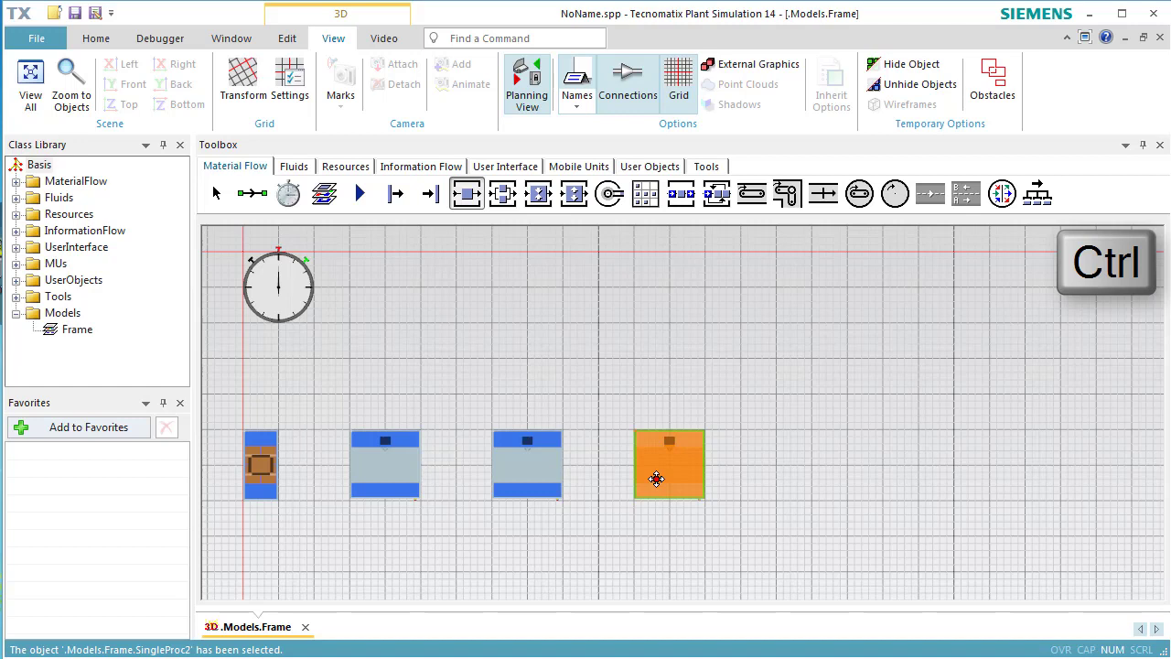
left_click(443, 205)
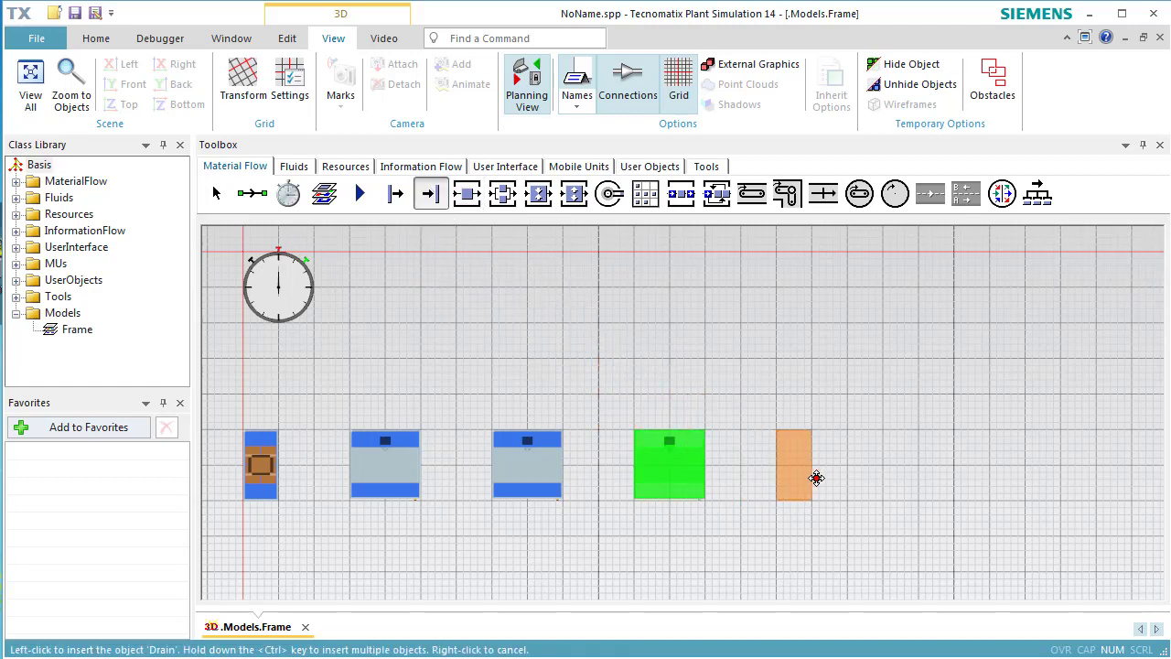
left_click(818, 484)
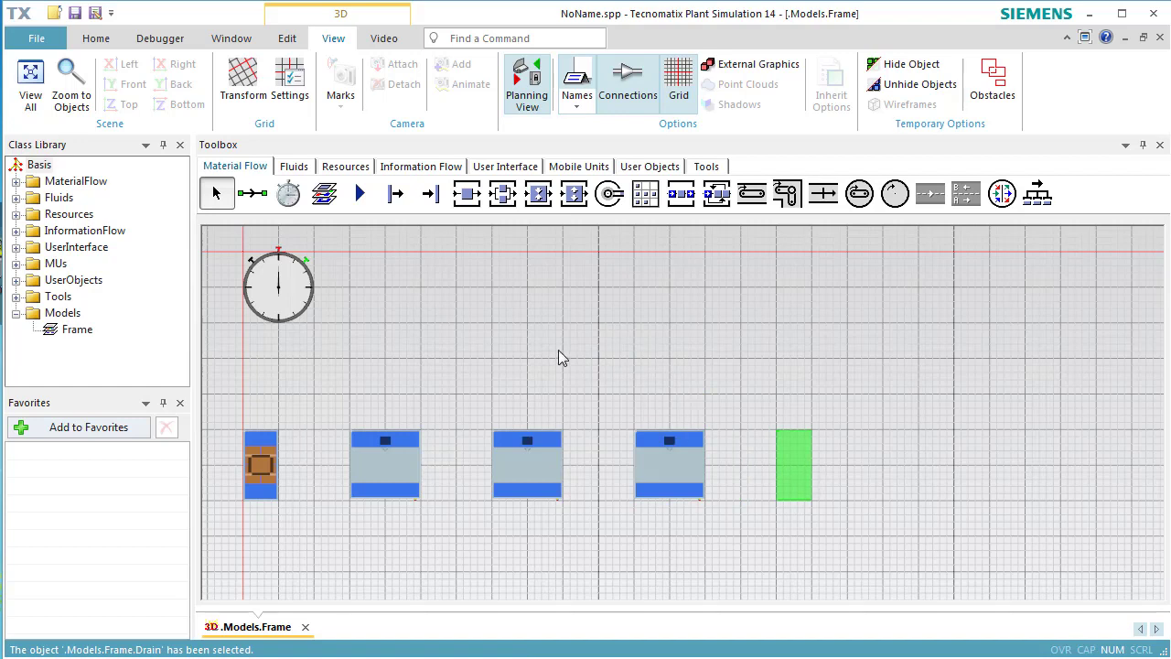
Connect the Source through the three SingleProc stations to the Drain with consecutive connectors
left_click(254, 194)
key("ctrl")
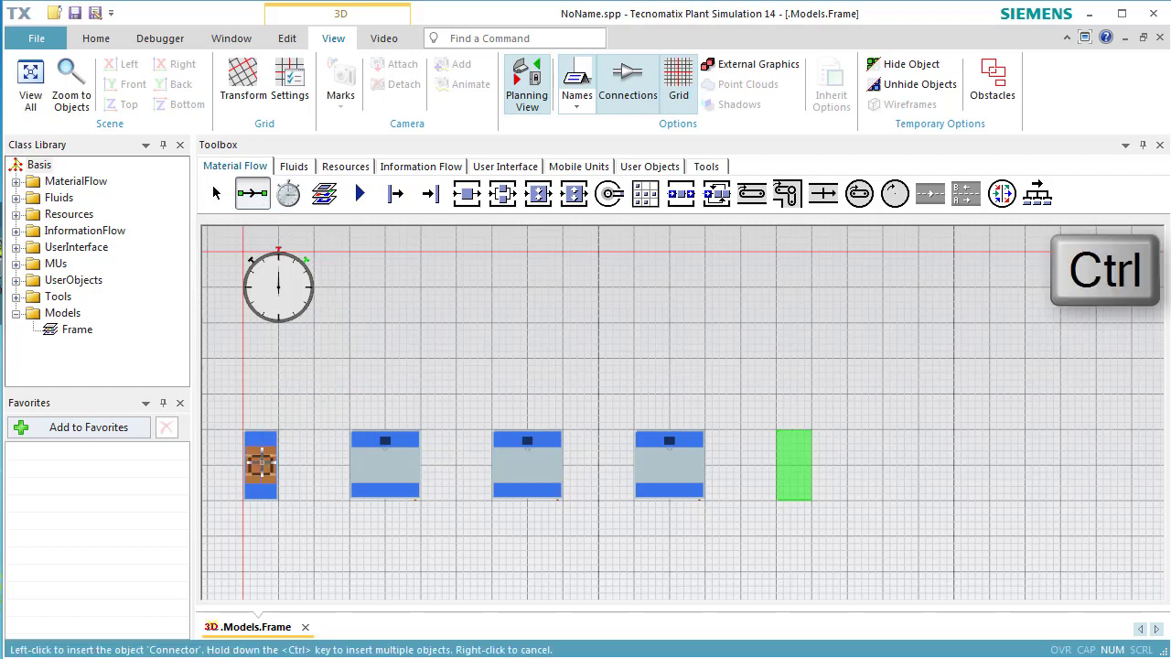
left_click(261, 465)
left_click(365, 466)
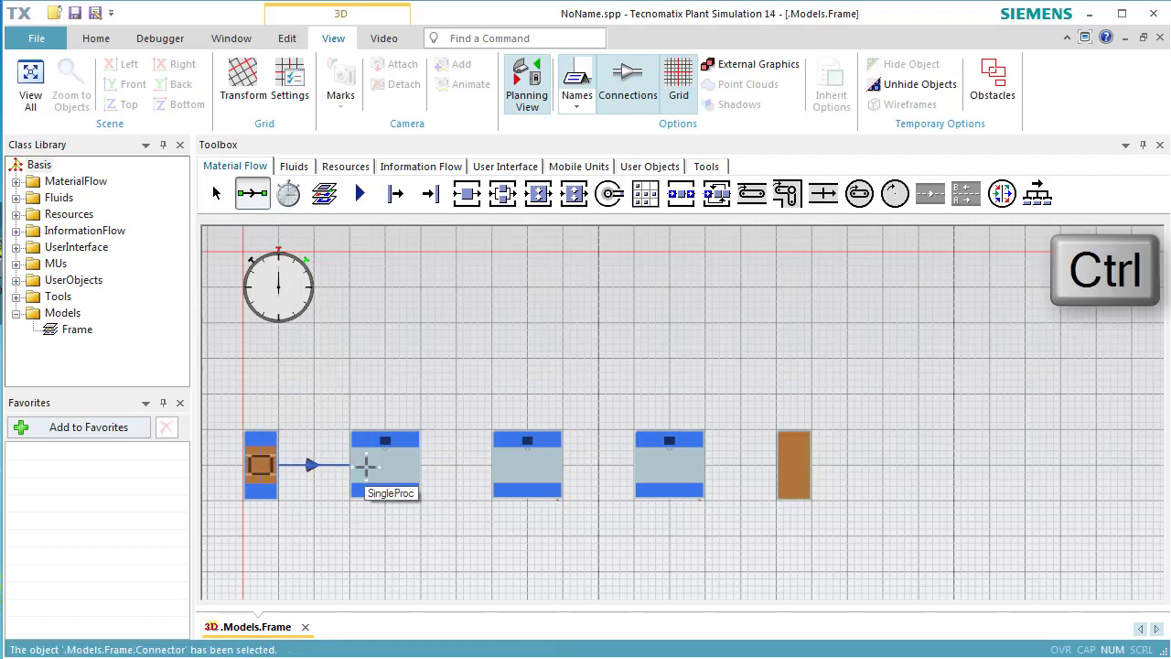
left_click(523, 471)
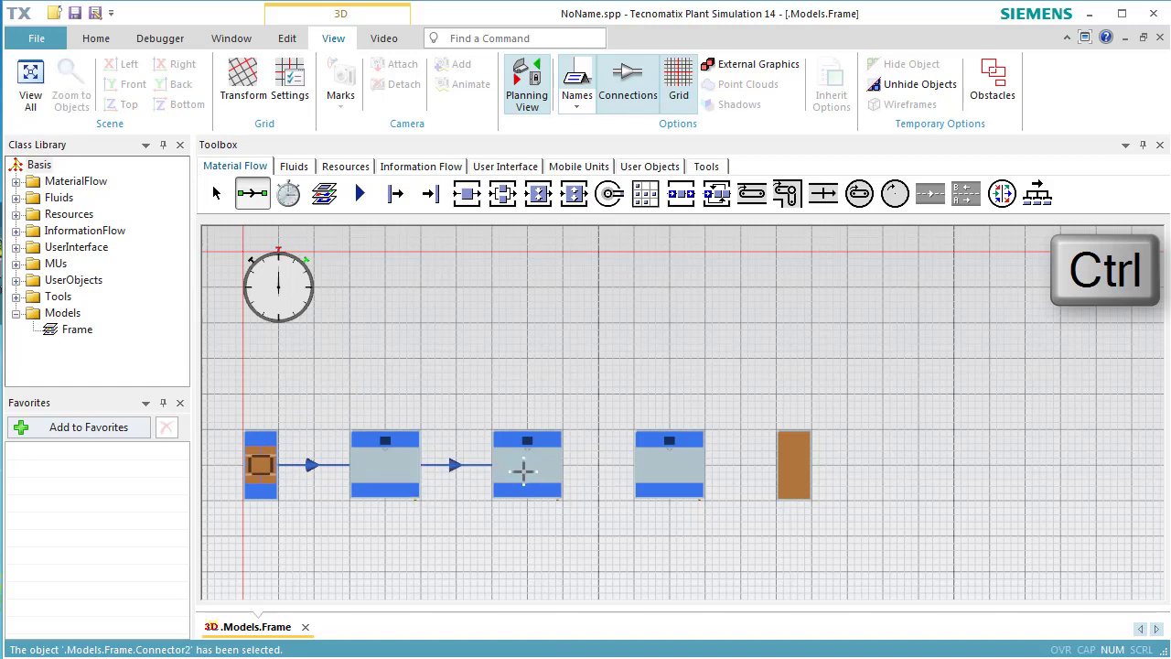
left_click(654, 470)
left_click(791, 471)
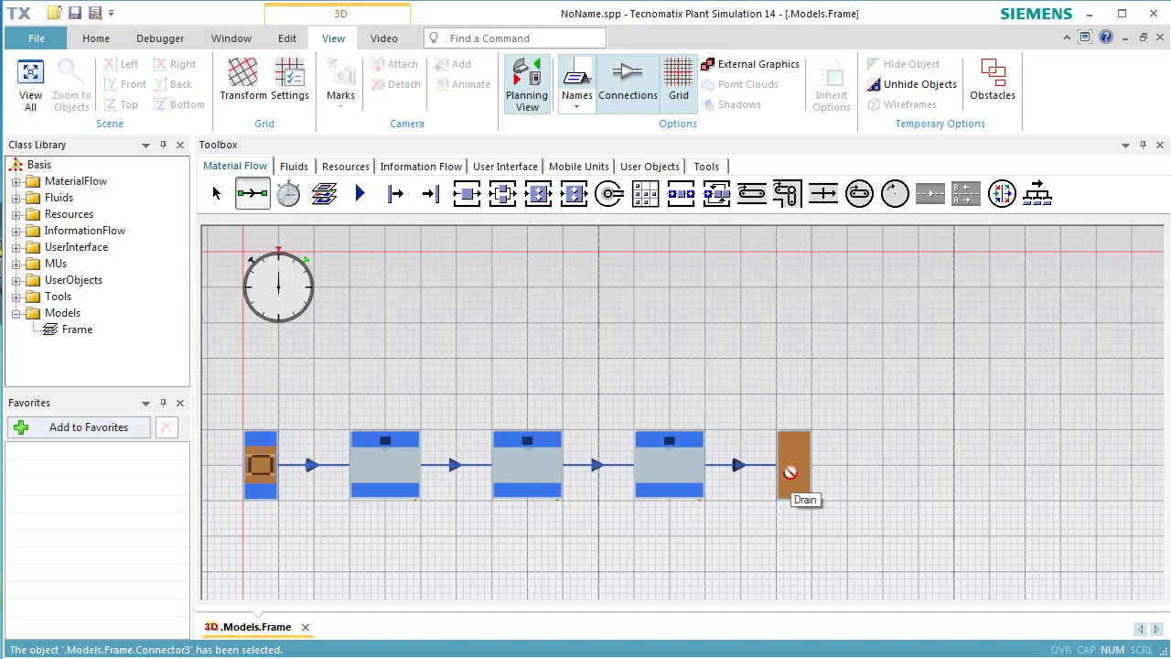
key("Escape")
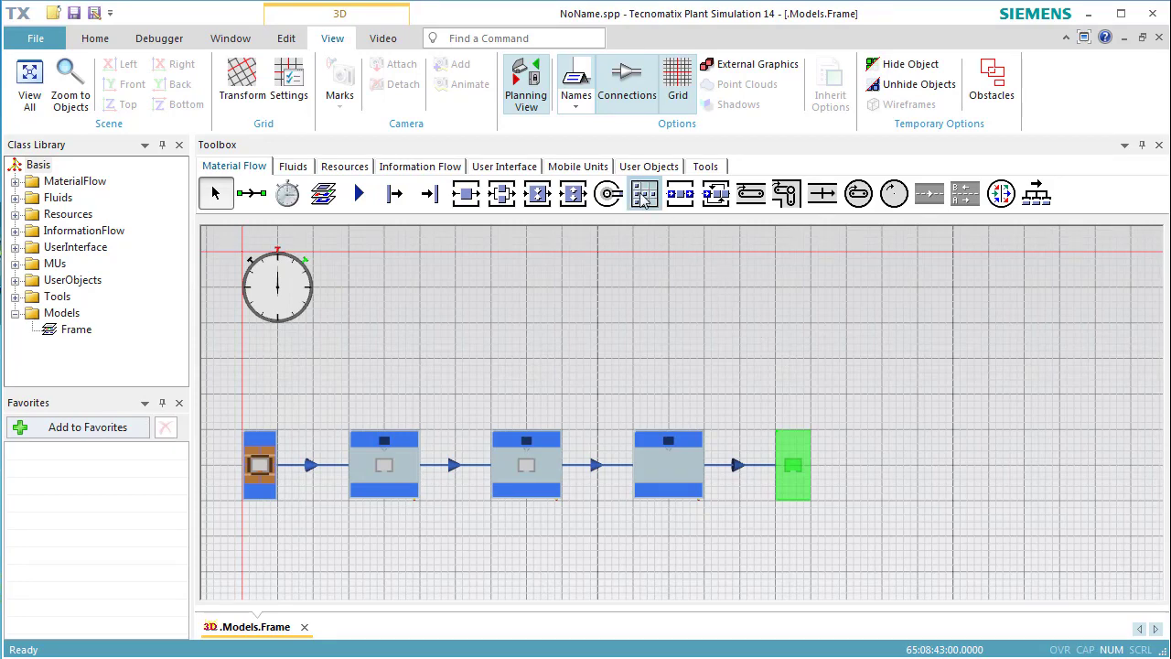
Turn off planning view to show the line in 3D, and run the simulation from a reset state
left_click(533, 108)
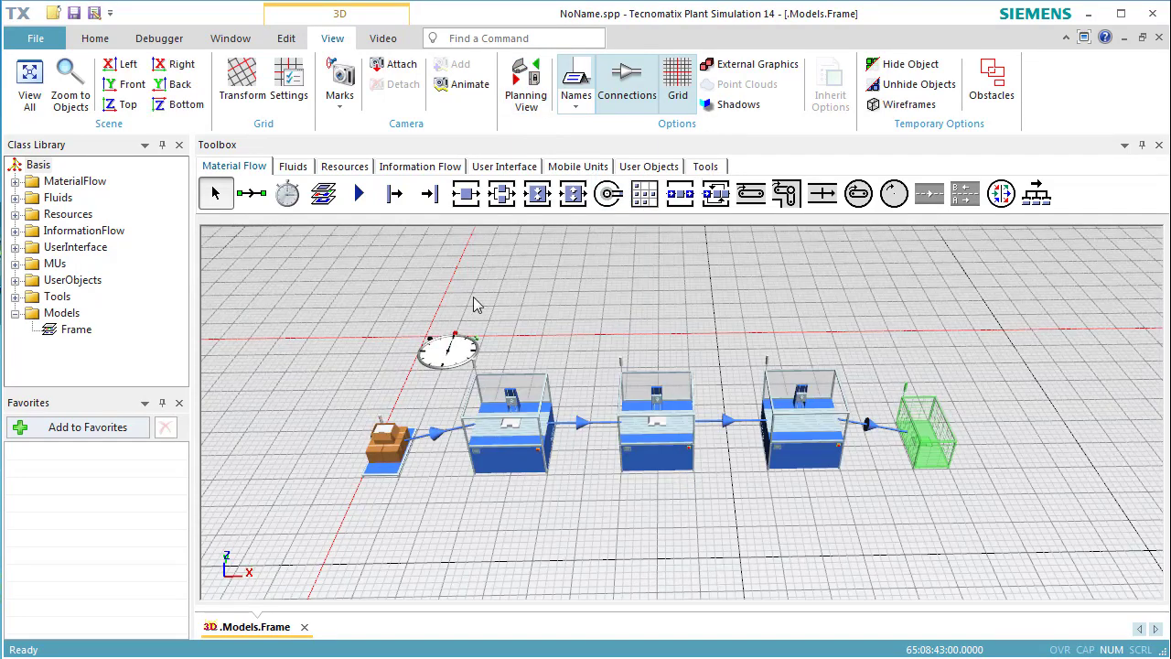
left_click(93, 38)
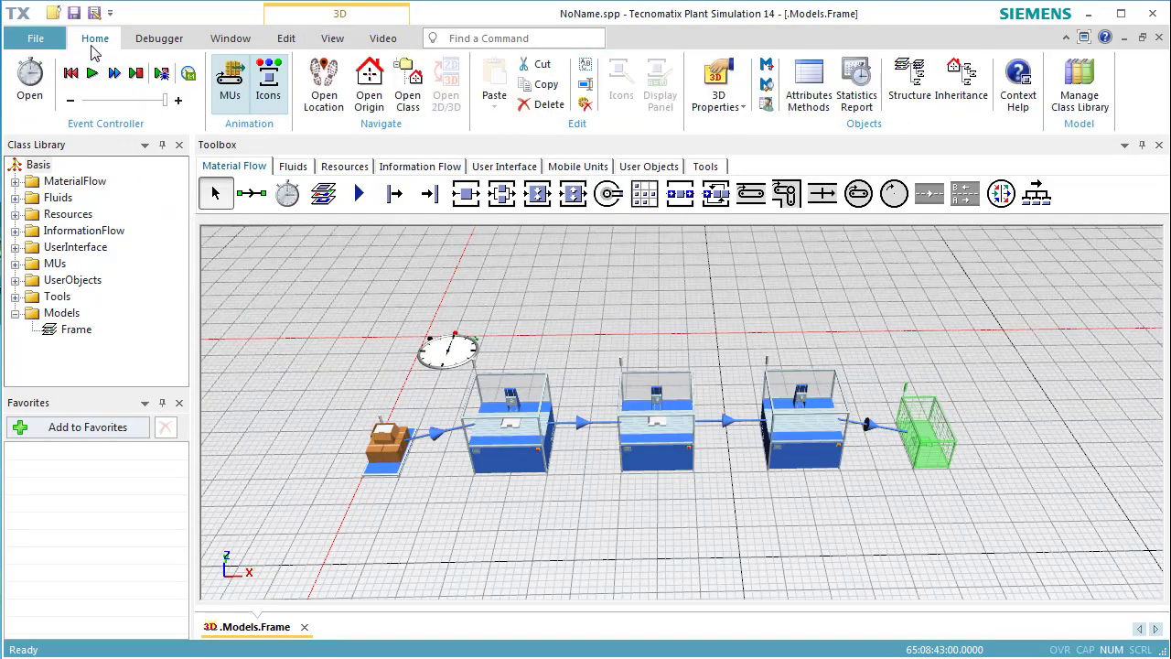
left_click(80, 77)
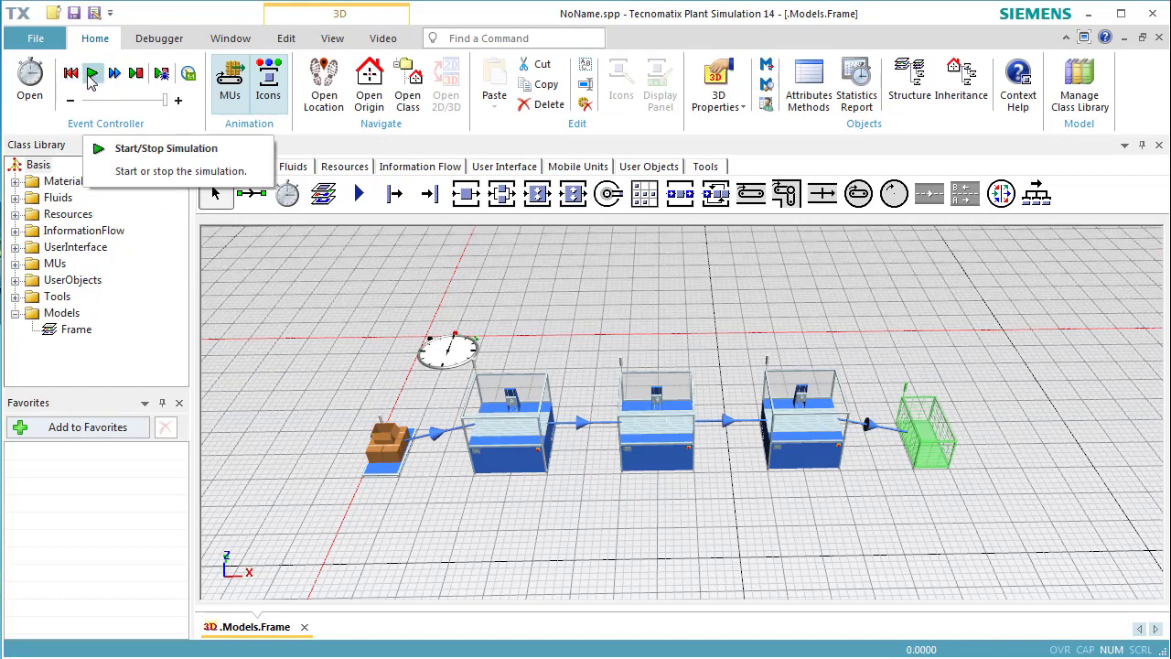
left_click(92, 77)
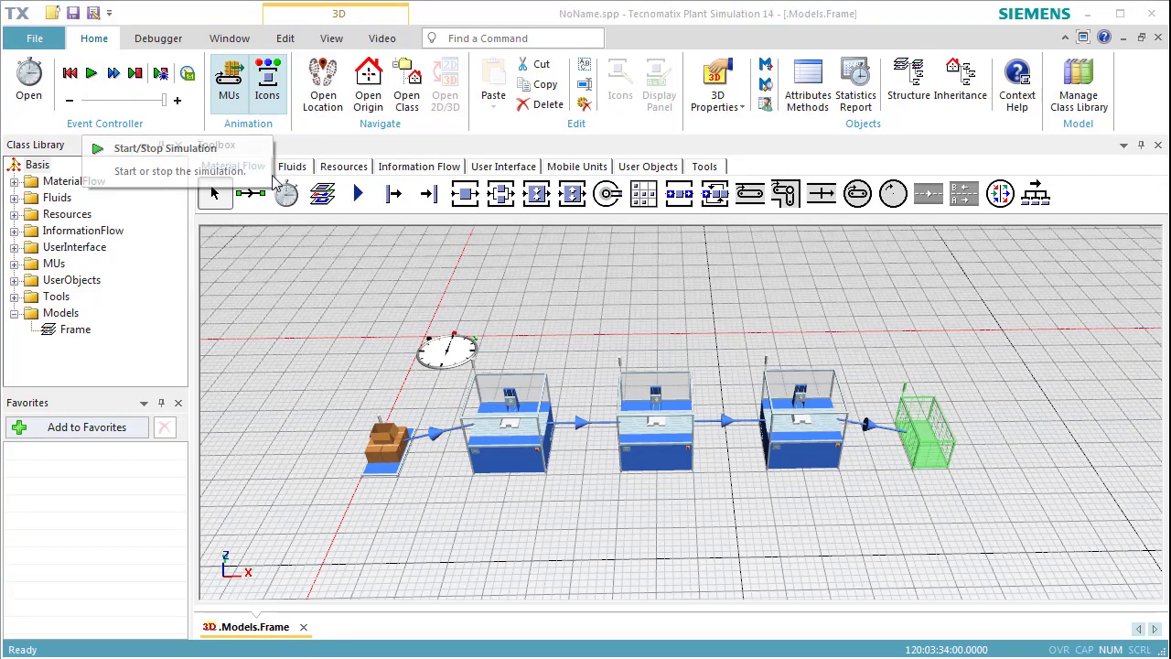
Examine the Drain's type statistics for throughput and average lifespan
double_click(920, 439)
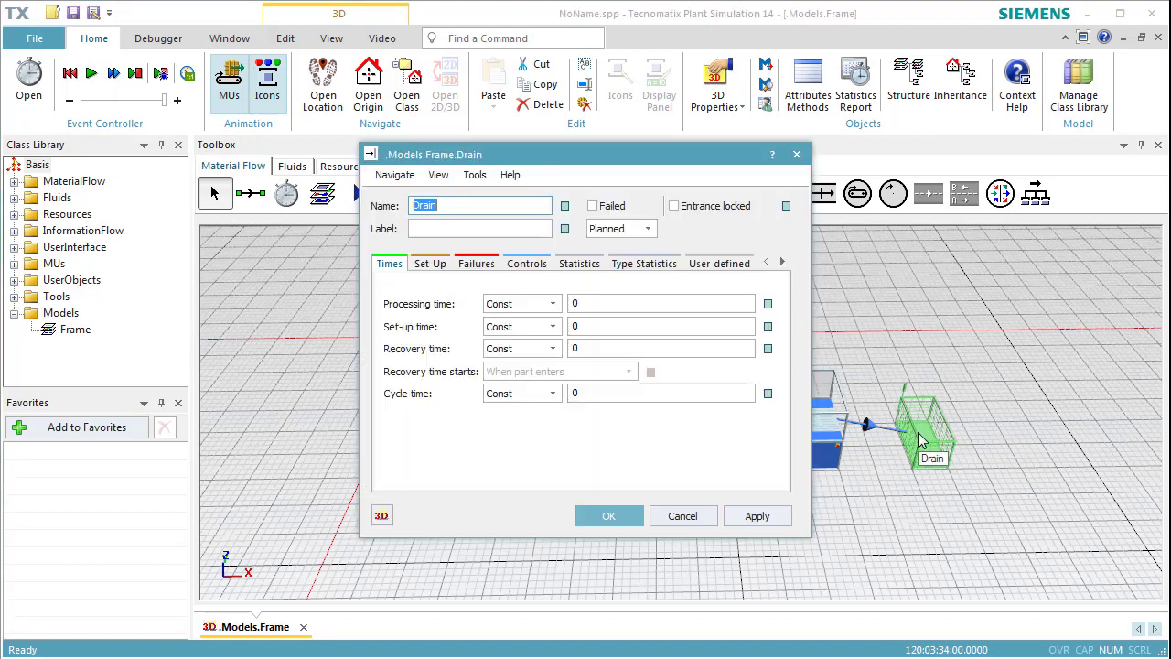
left_click(659, 265)
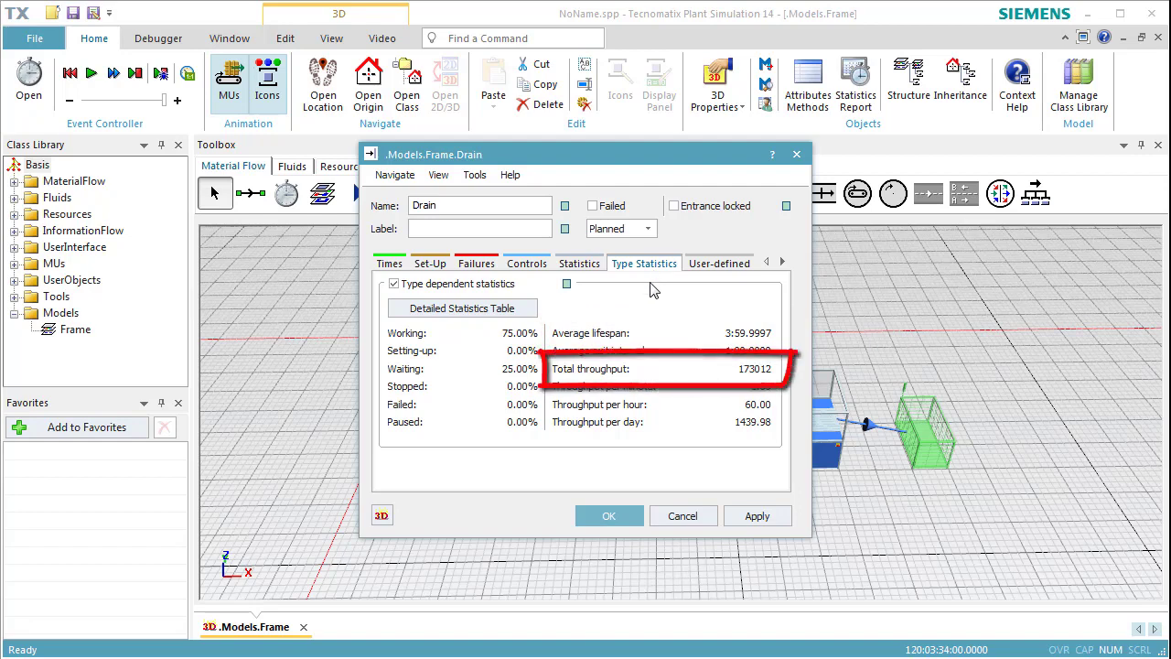
left_click(608, 517)
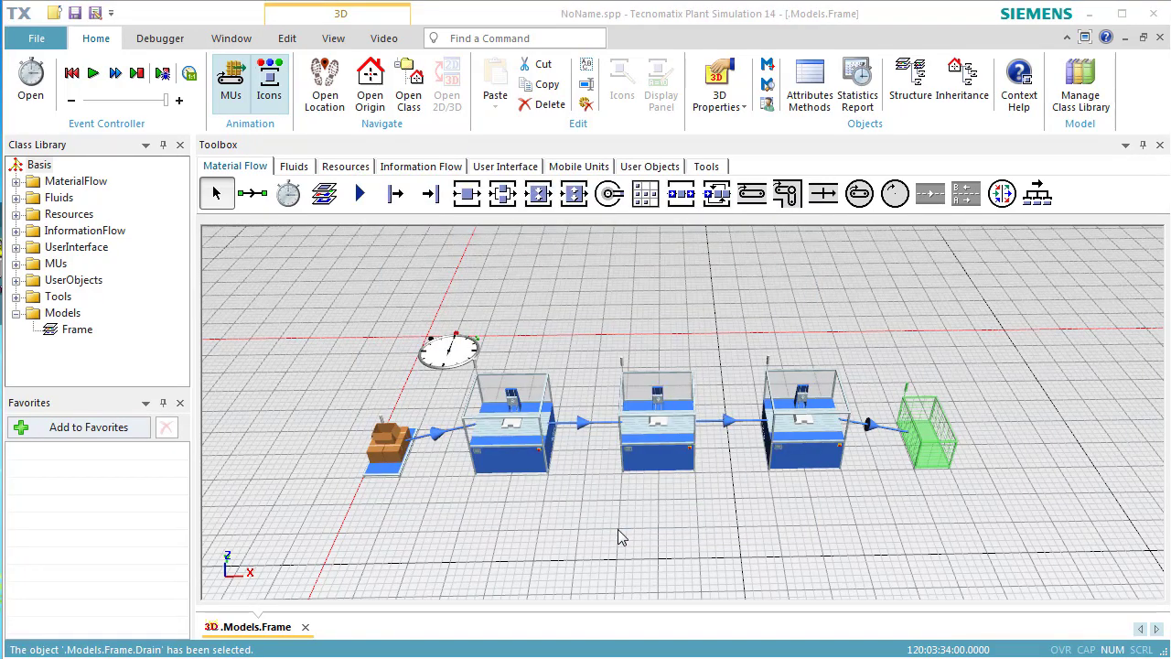
Examine the resource statistics of the middle station, SingleProc1
double_click(659, 449)
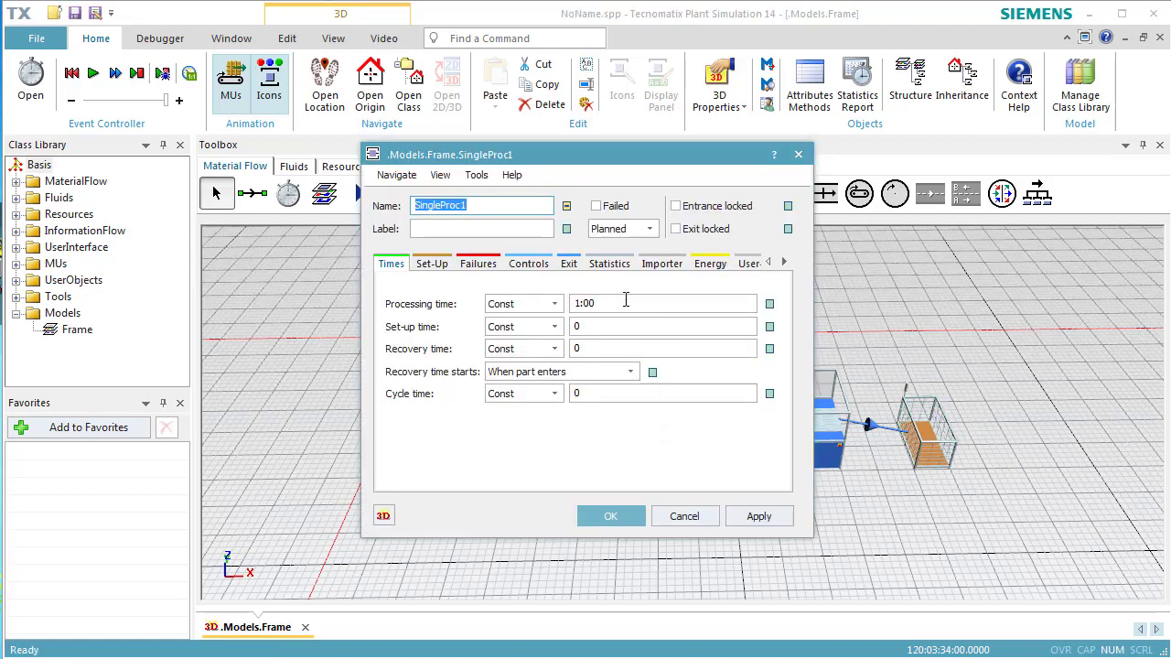
left_click(611, 265)
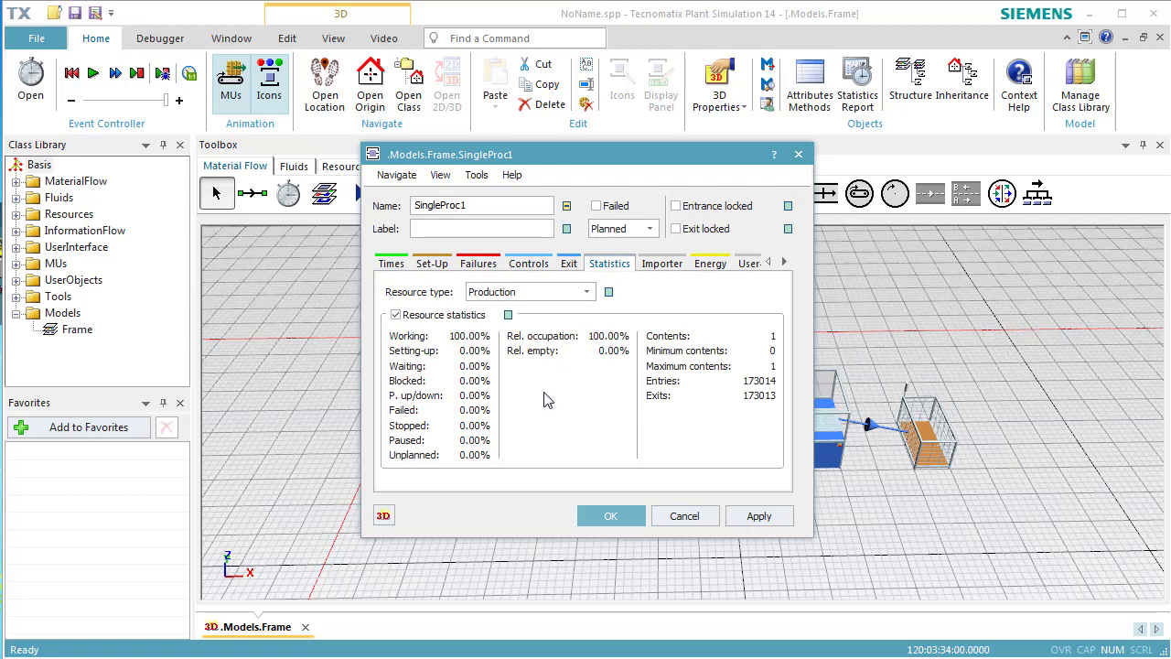
left_click(592, 516)
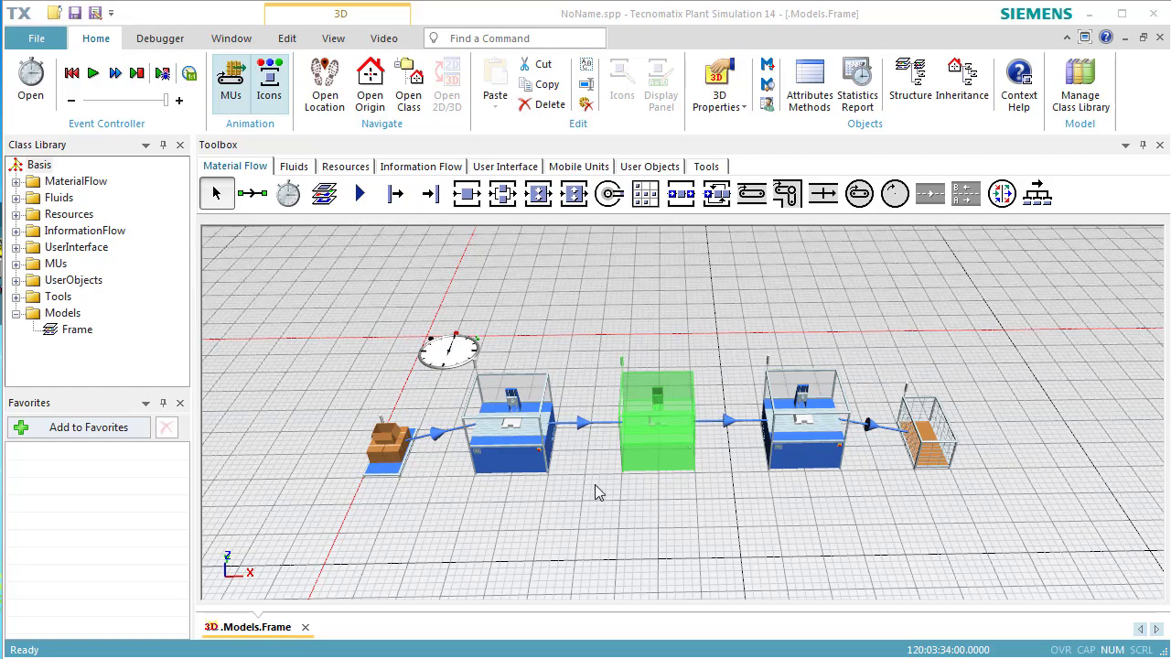
Insert a Chart object into the frame behind the Drain
left_click(518, 172)
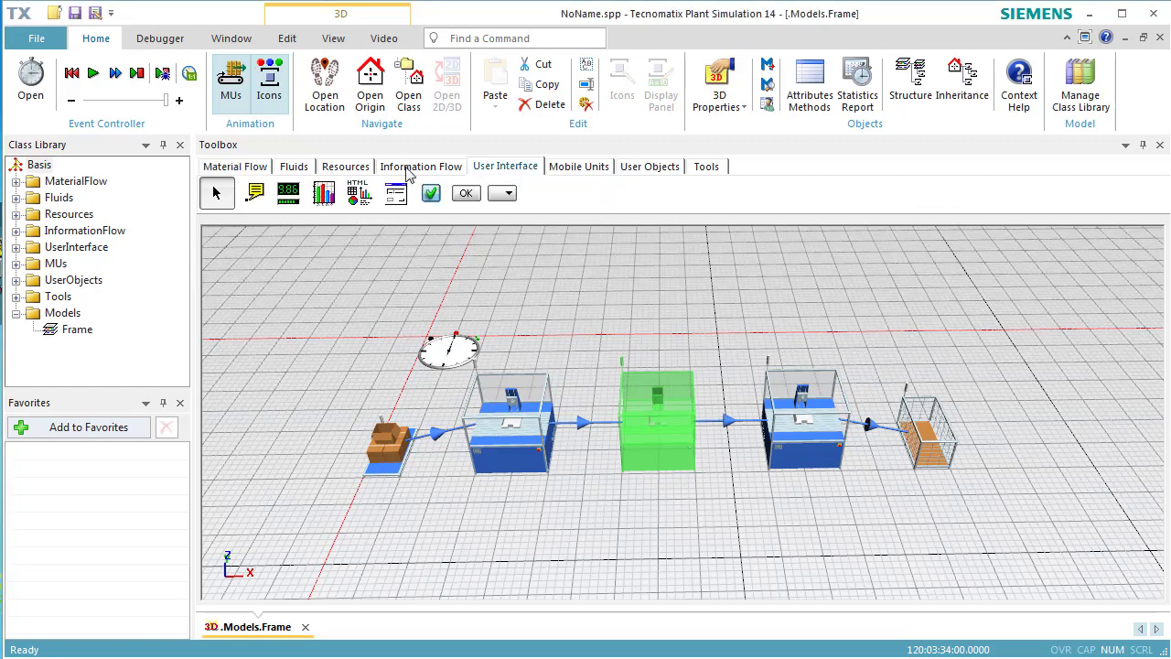
left_click(324, 195)
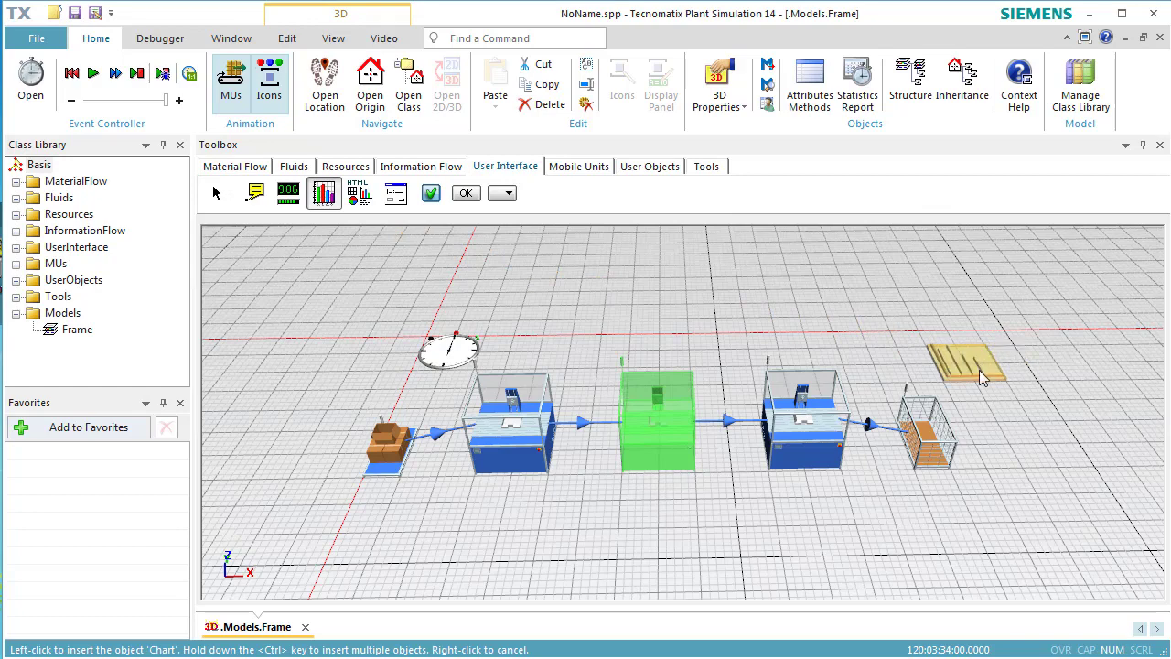
left_click(979, 375)
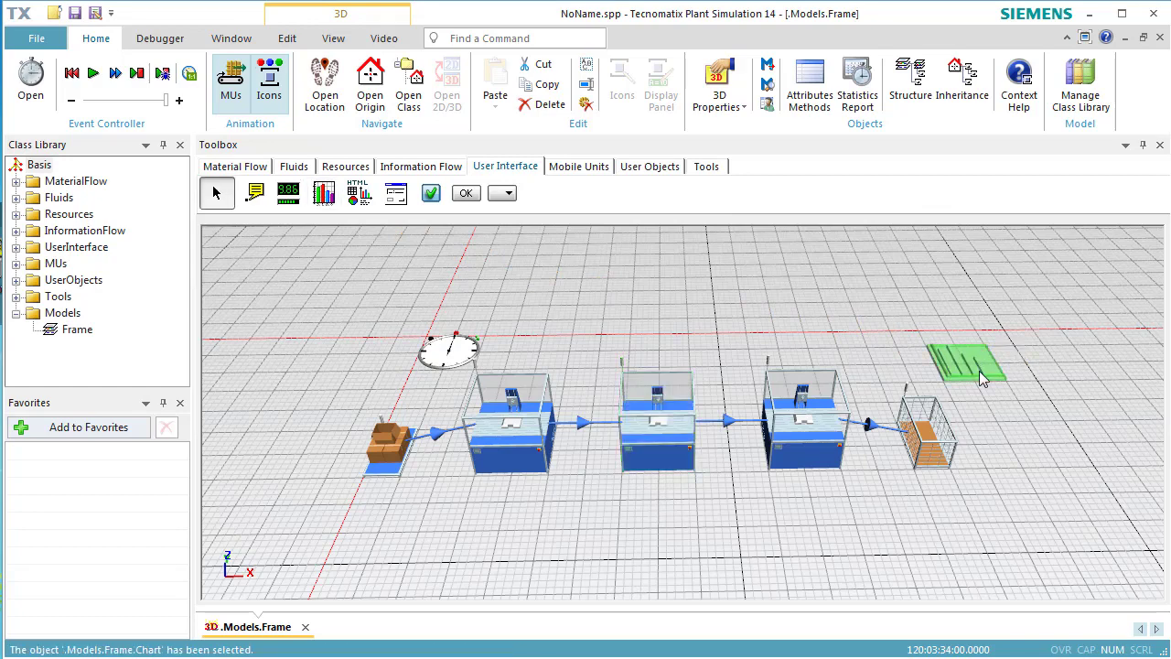
left_click(980, 395)
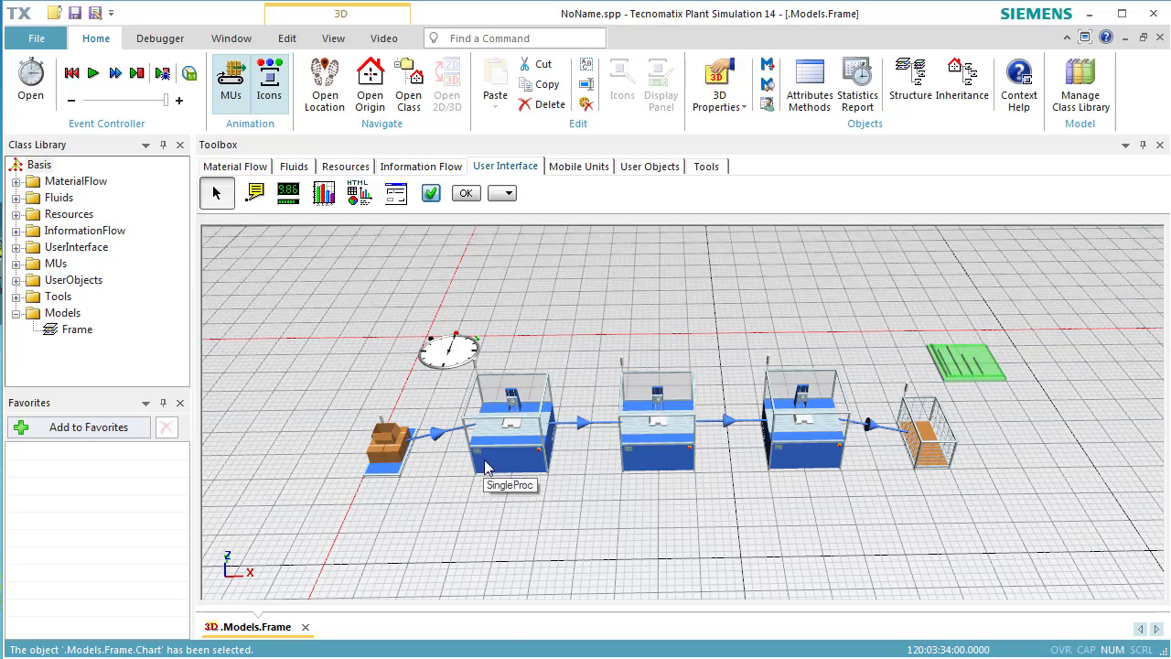
Select the three SingleProc stations together and add them to the chart with the Resource Statistics type
left_click(650, 465)
left_click_drag(647, 459, 853, 354)
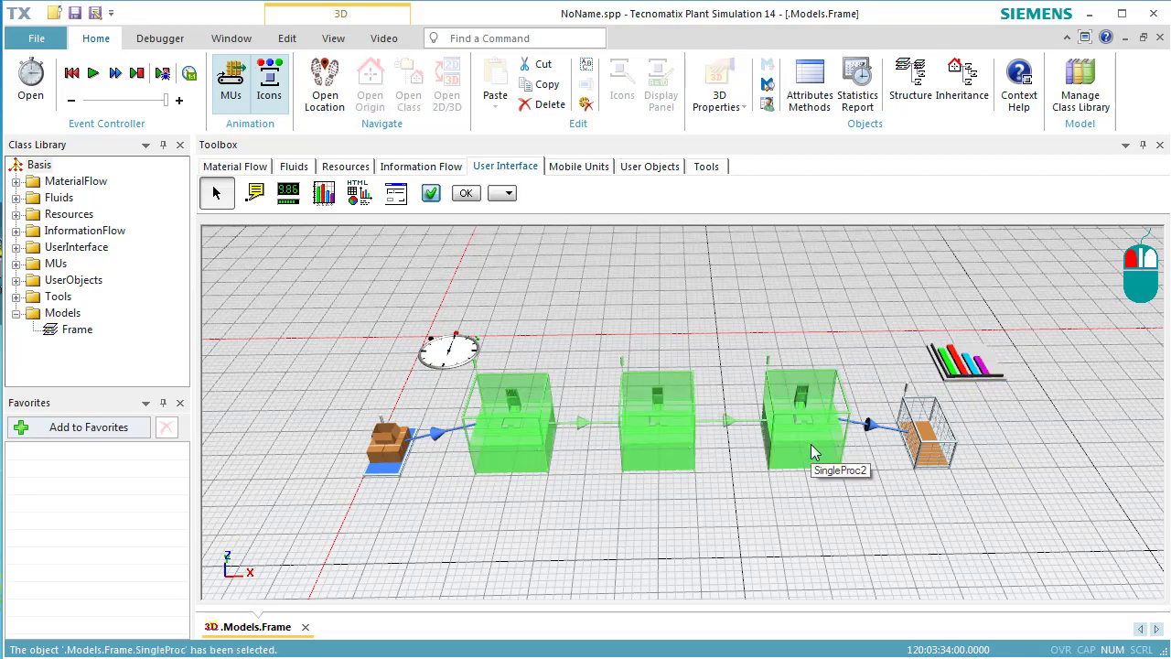
left_click_drag(811, 446, 962, 382)
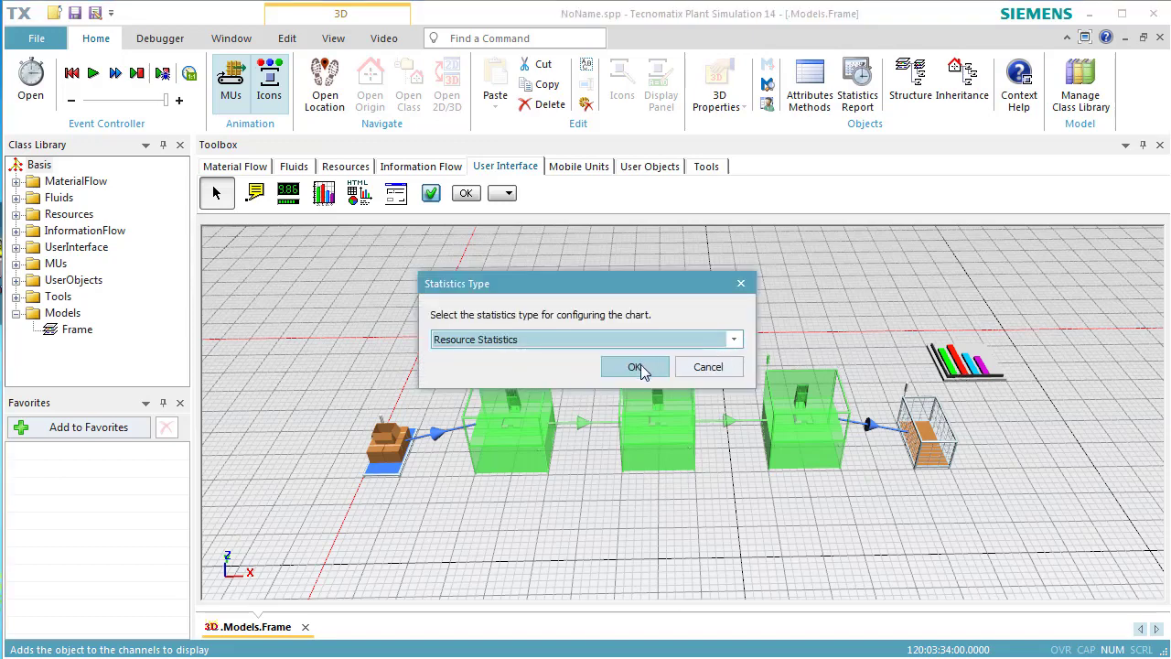
left_click(640, 364)
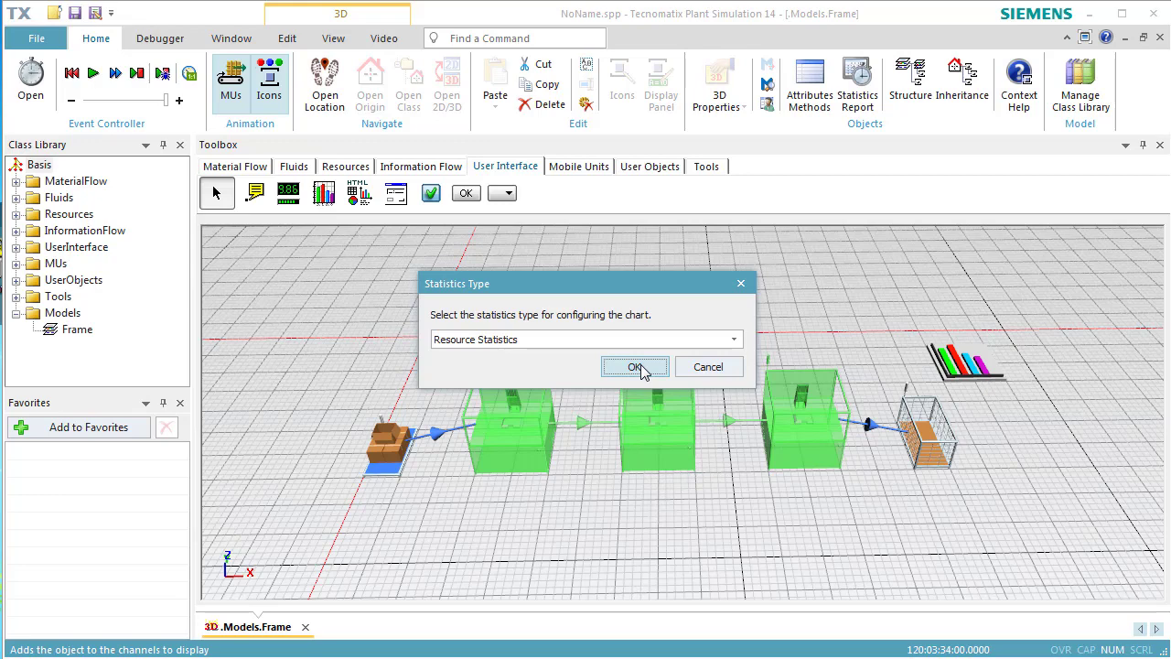
left_click(642, 369)
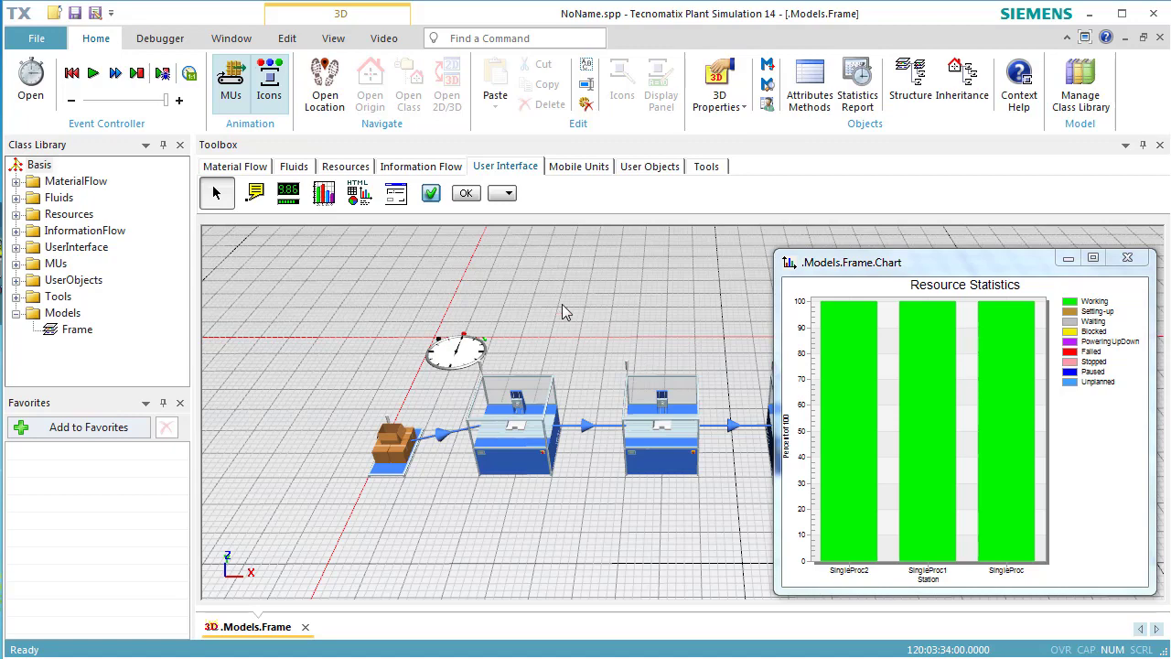
Add a failure with 90% availability to the SingleProc class in the library
left_click(245, 171)
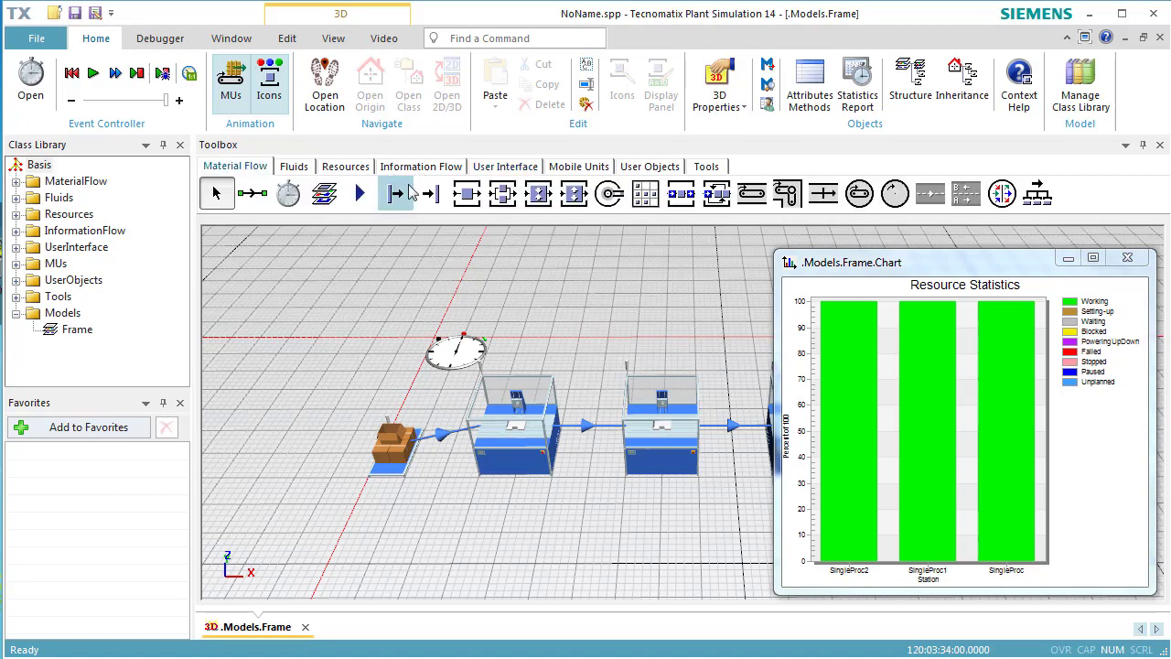
double_click(464, 199)
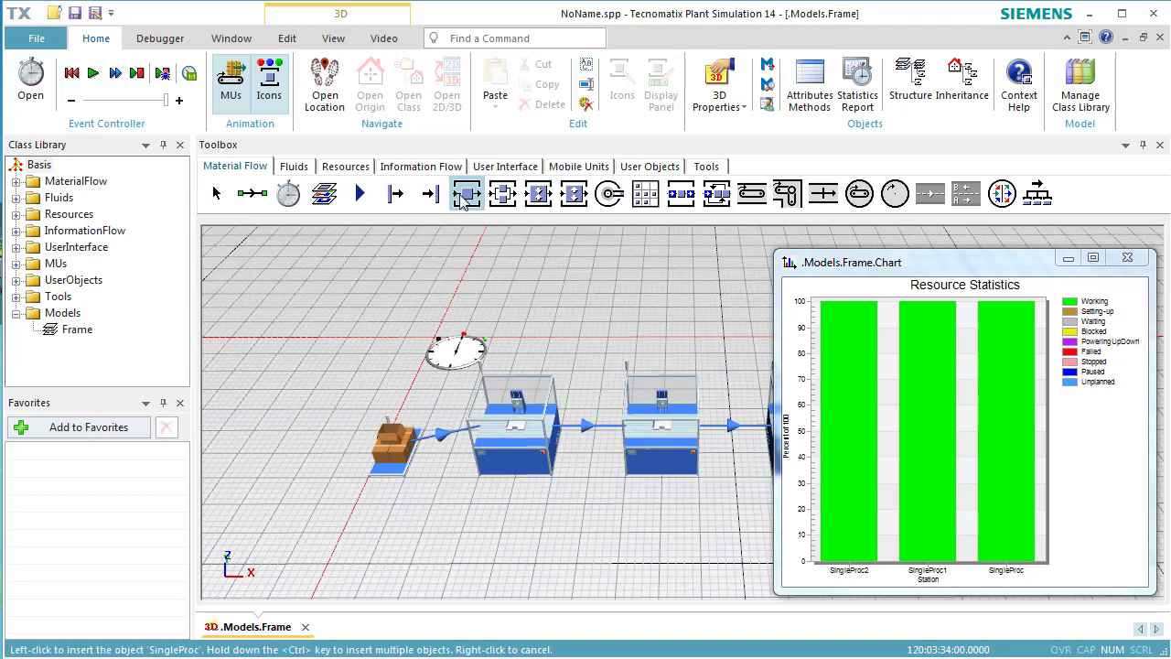
left_click(477, 264)
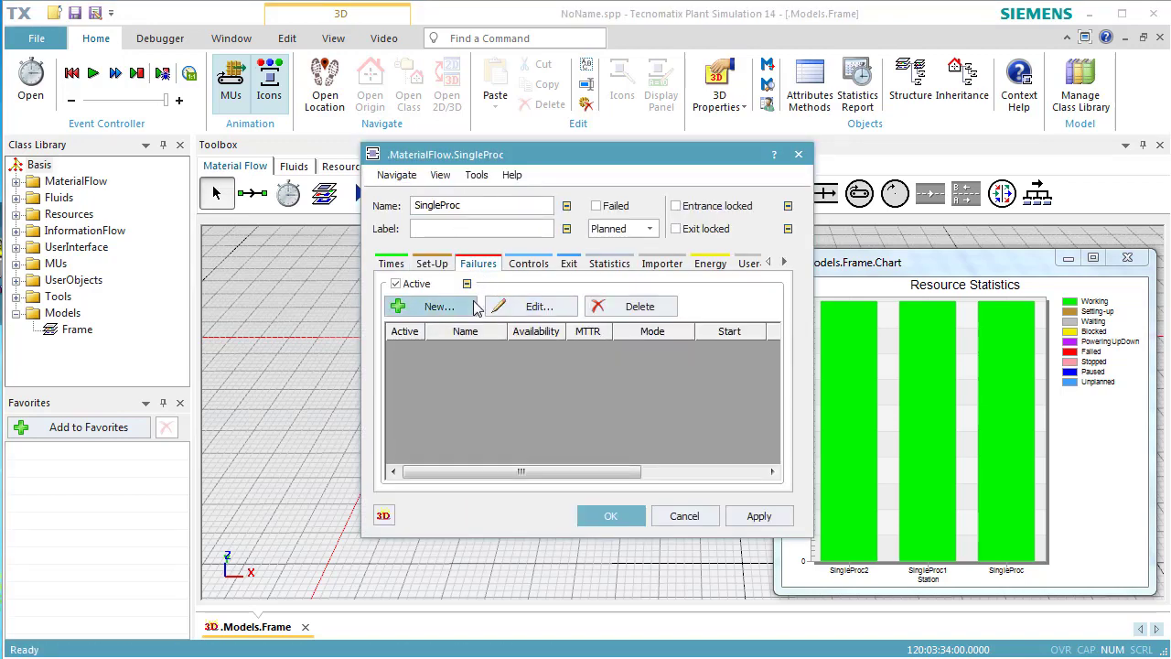
left_click(462, 308)
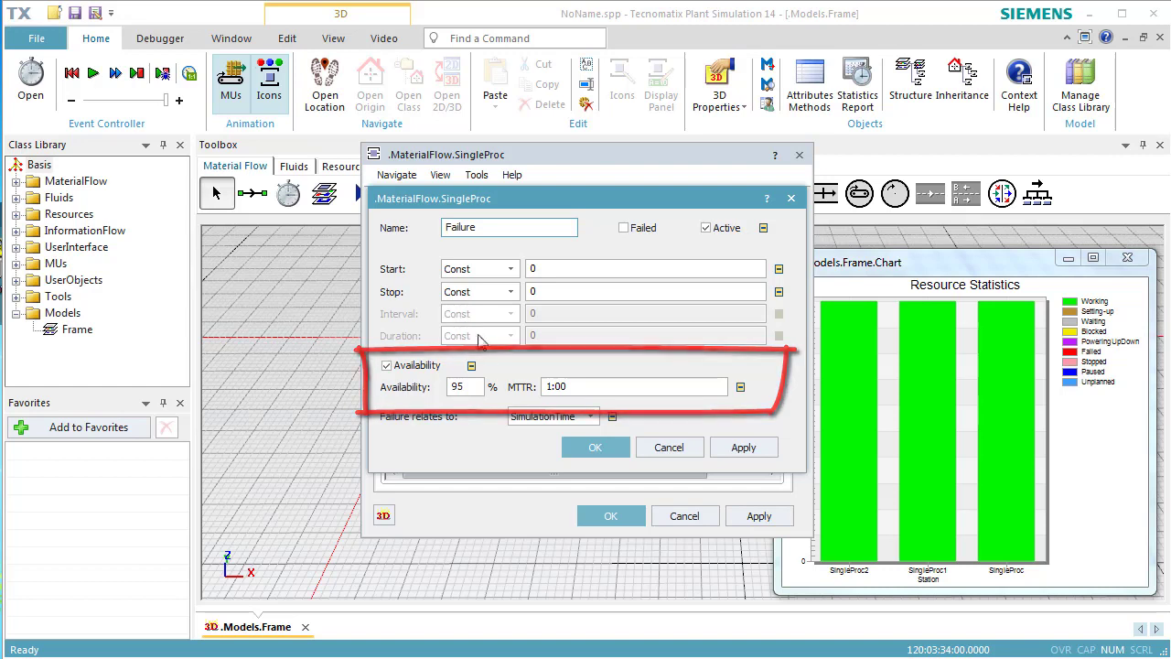
left_click(476, 385)
double_click(475, 385)
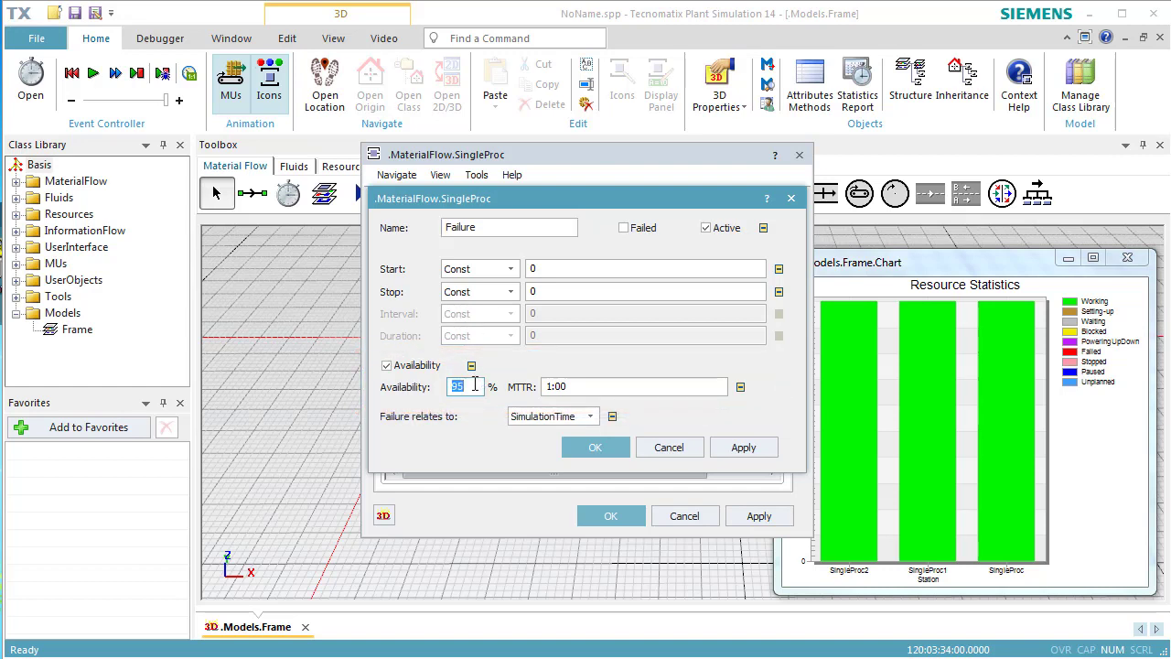
type("90")
left_click(725, 450)
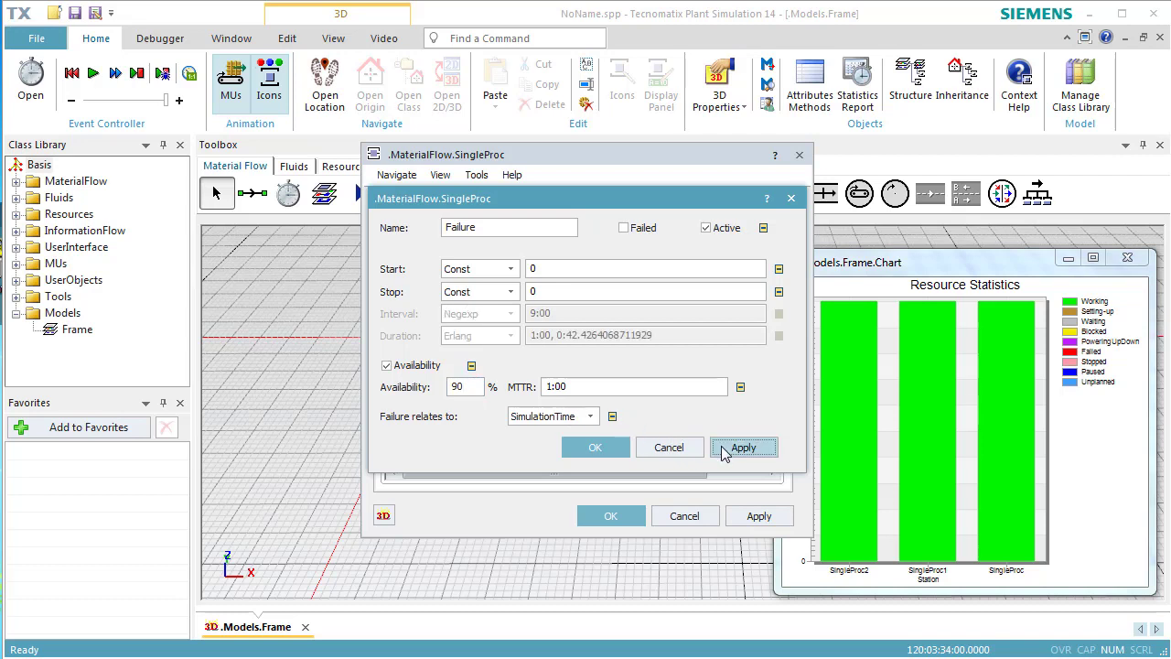
left_click(592, 447)
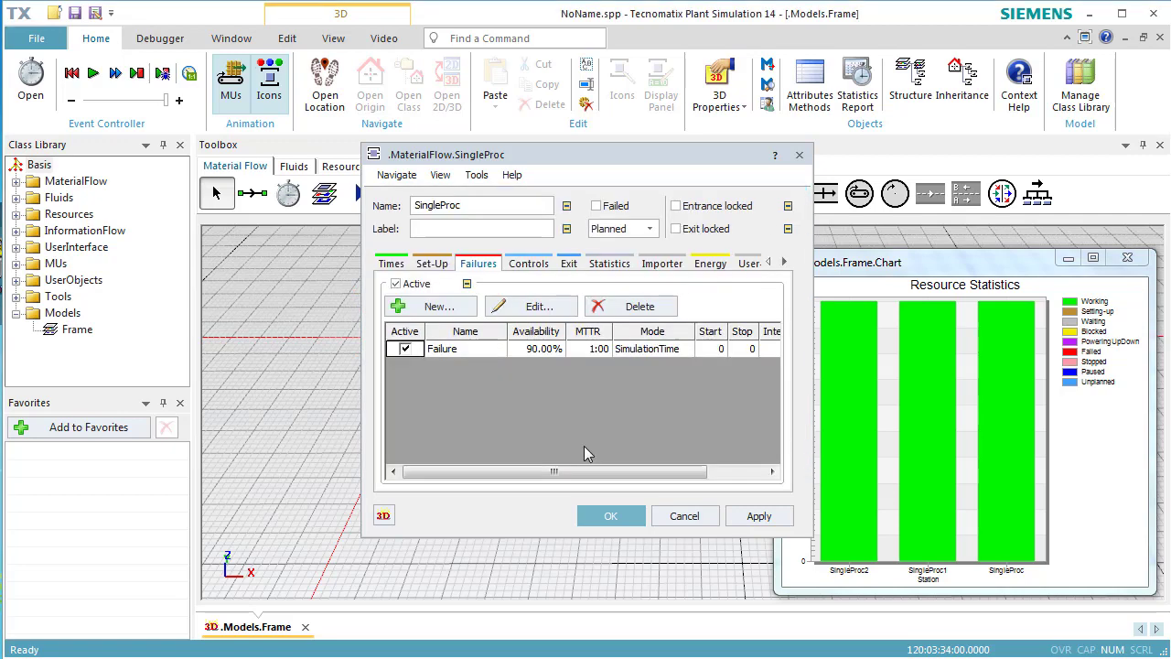
left_click(608, 516)
Examine the failure settings of the first and middle stations, SingleProc and SingleProc1, leaving them unedited
left_click(524, 472)
double_click(524, 470)
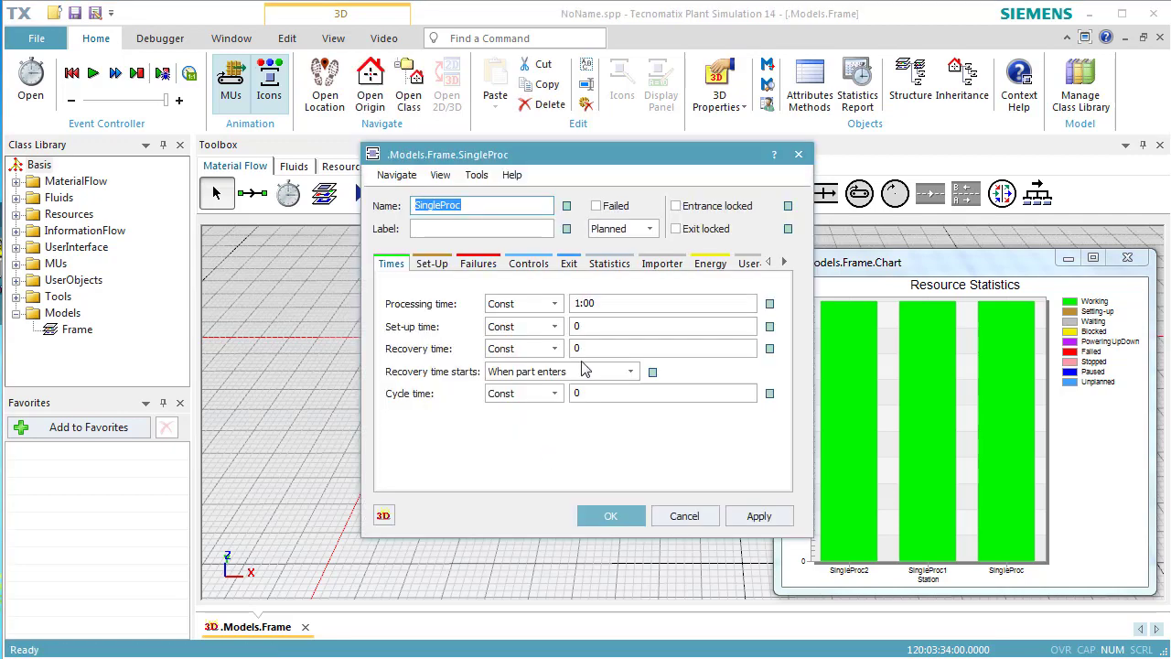
left_click(490, 265)
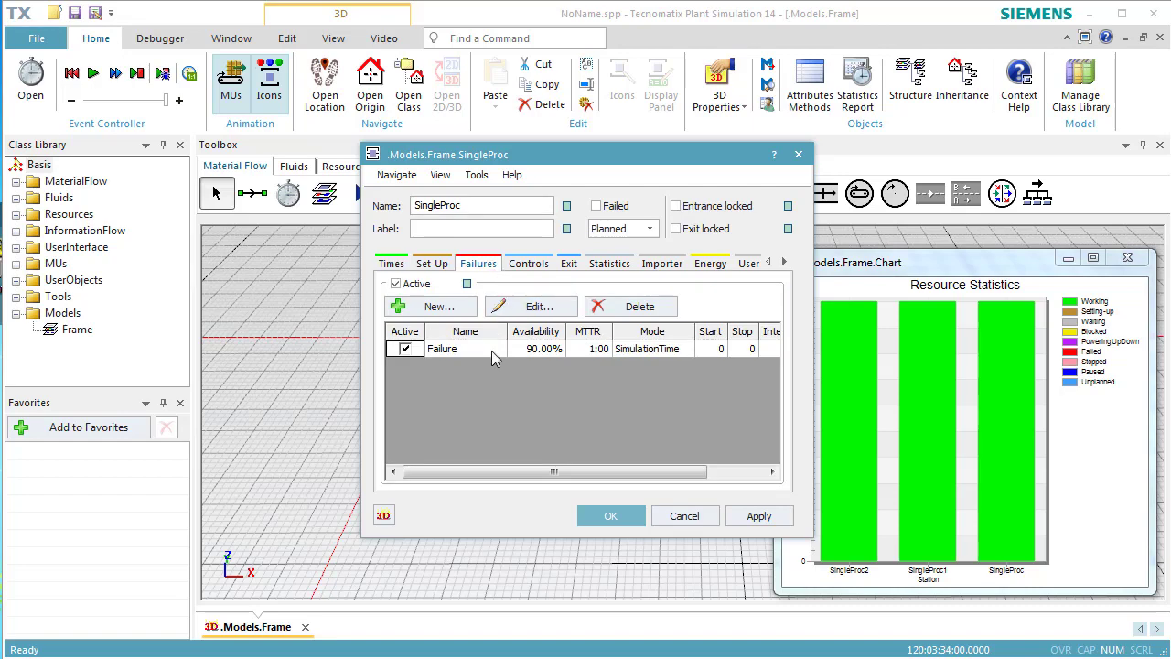
left_click(677, 517)
left_click(672, 452)
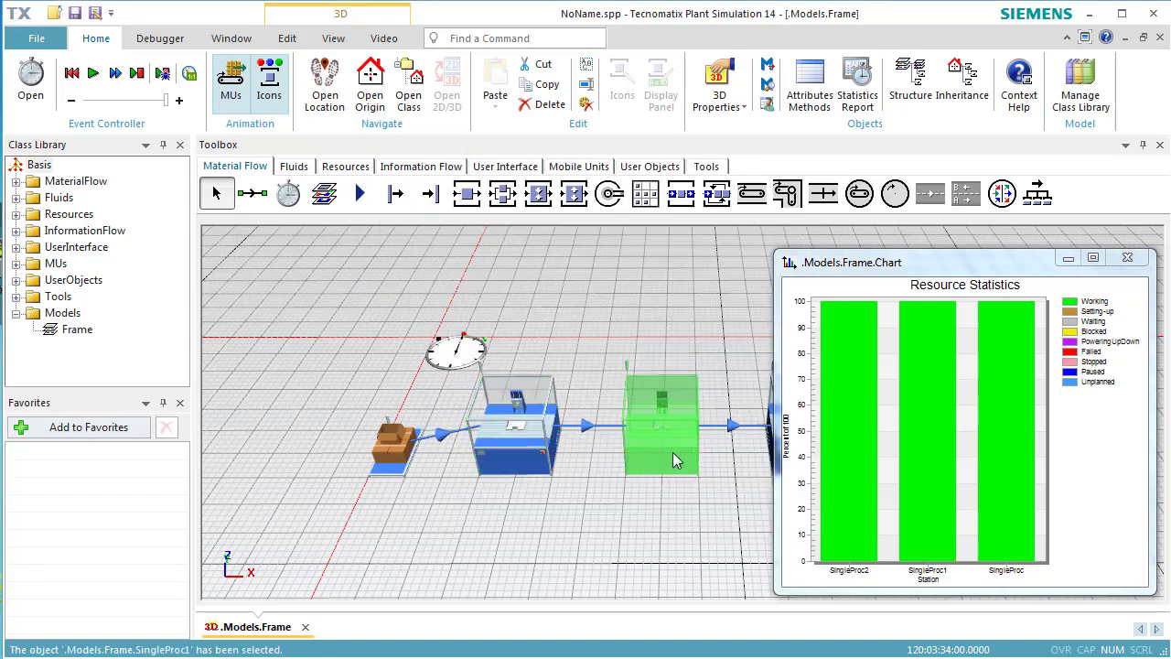
double_click(672, 452)
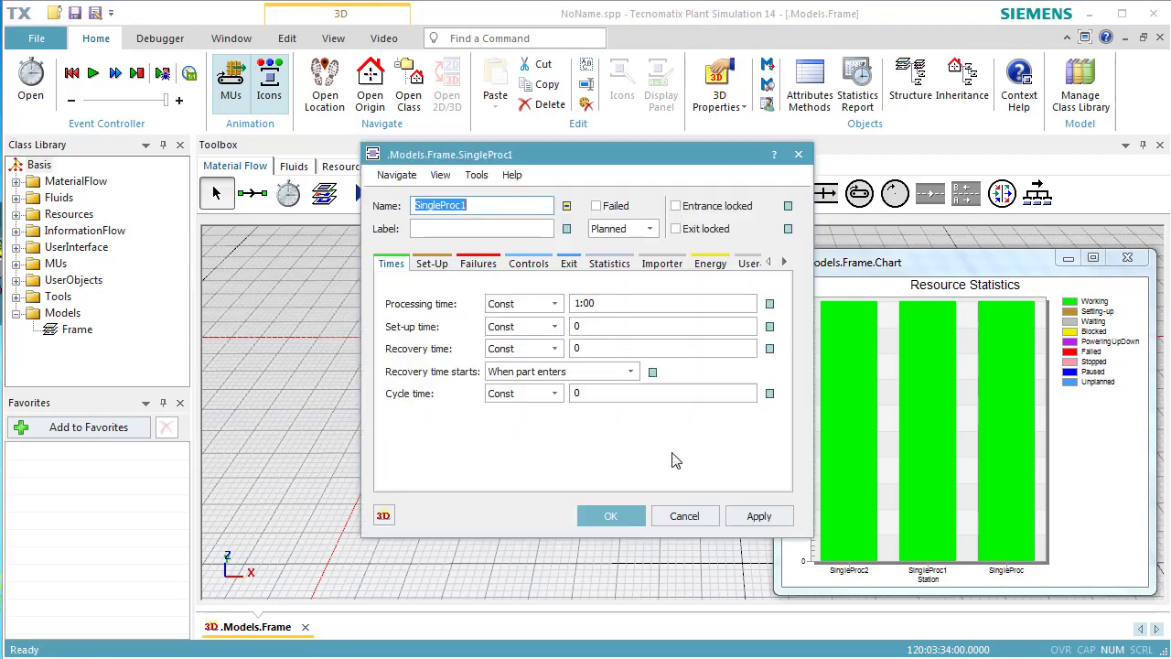
left_click(479, 265)
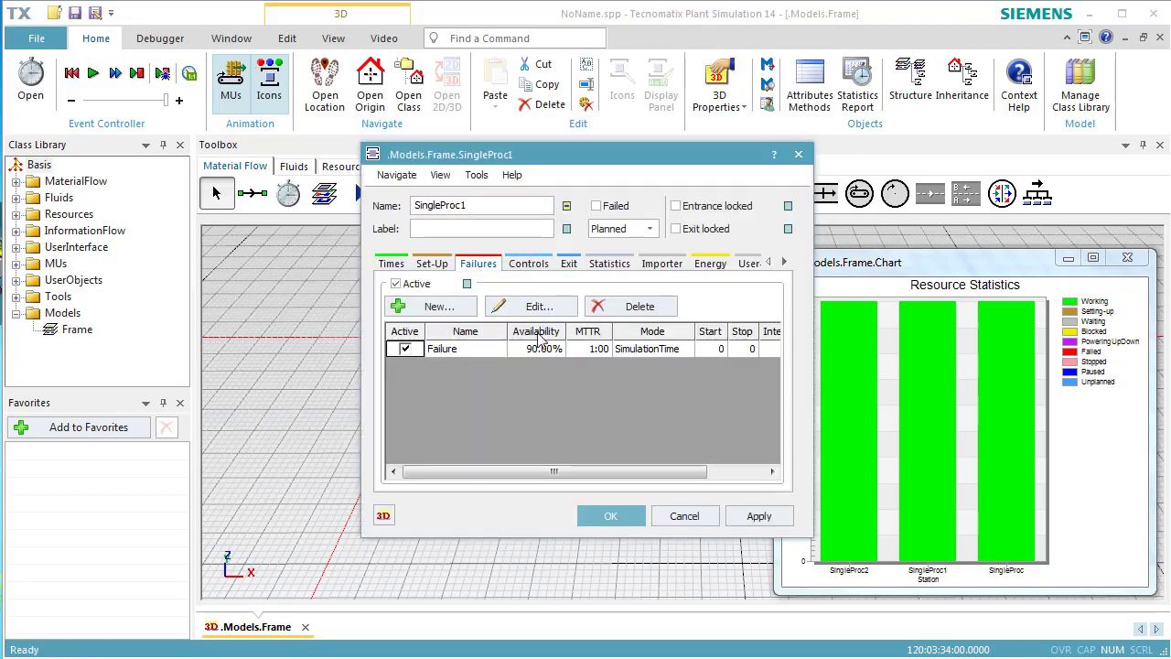
left_click(682, 517)
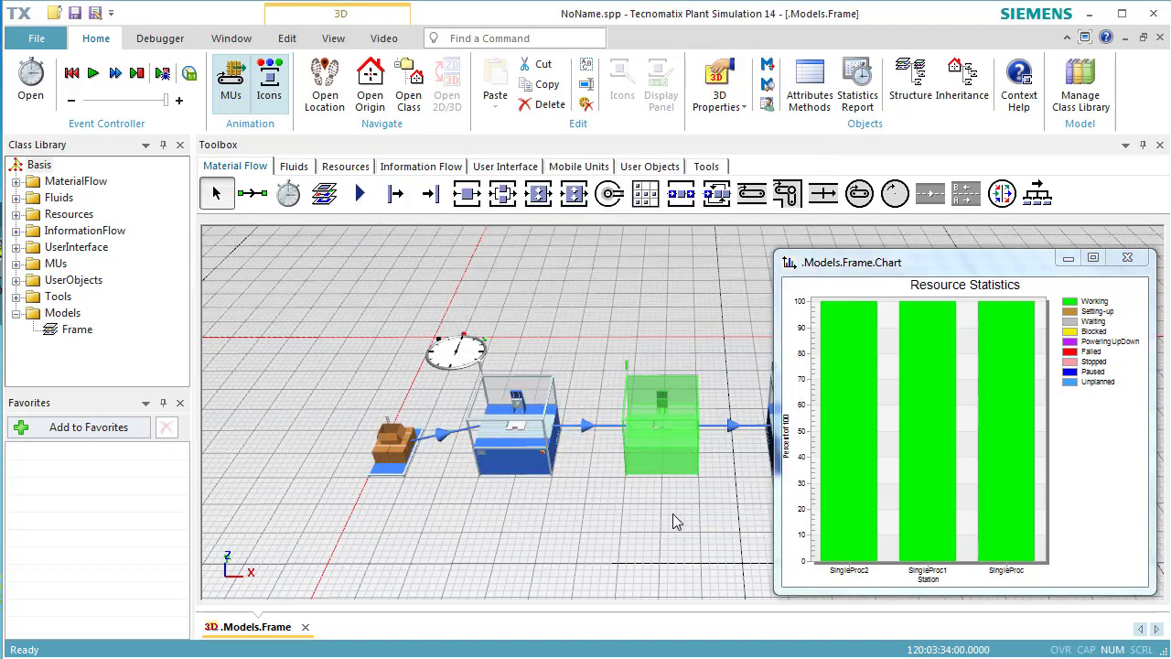
Clear the selection, reset the simulation and run it again with the station failures active
left_click(672, 520)
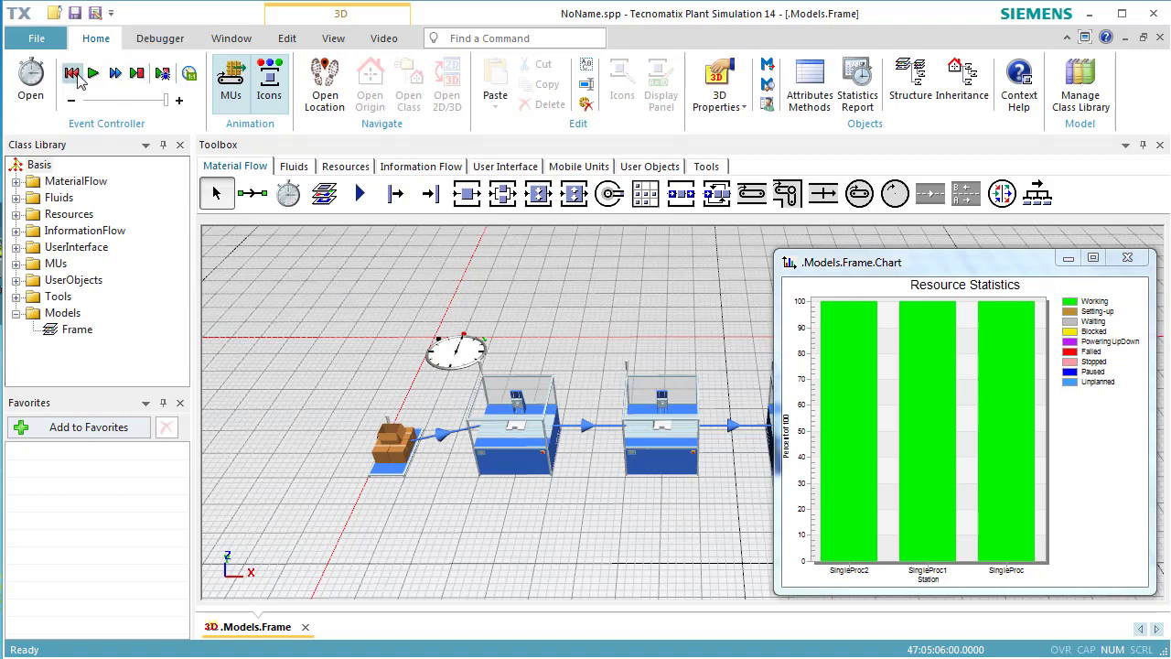
left_click(74, 75)
left_click(93, 75)
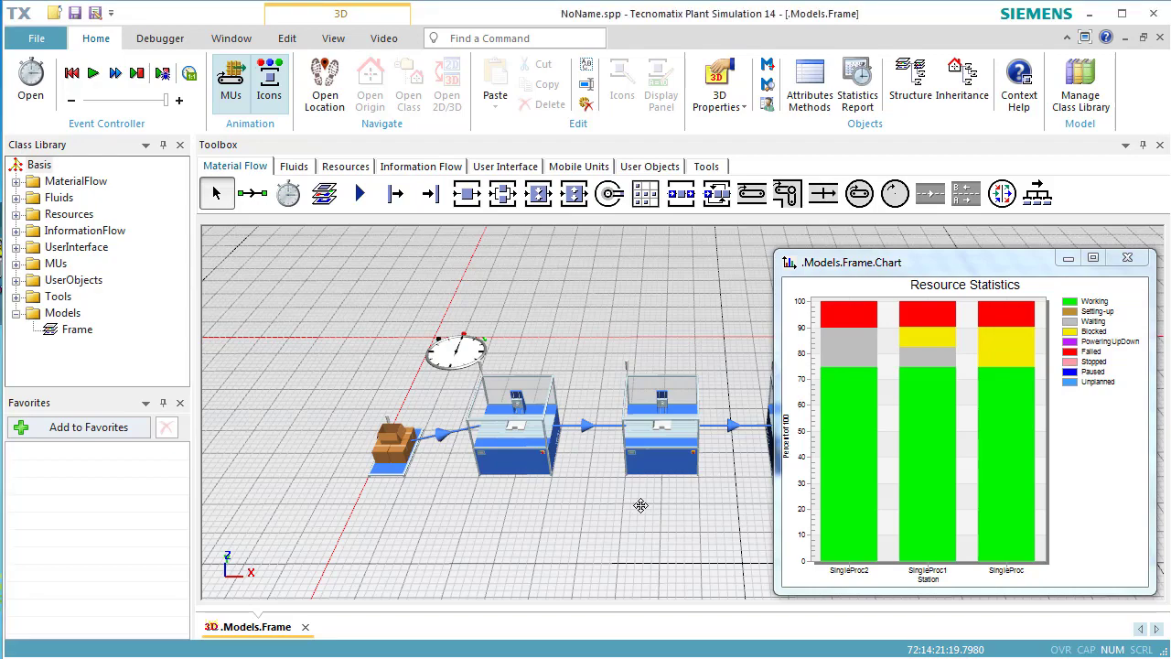
Examine the Drain's type statistics for throughput and average lifespan after the run with failures
left_click_drag(641, 506, 411, 503)
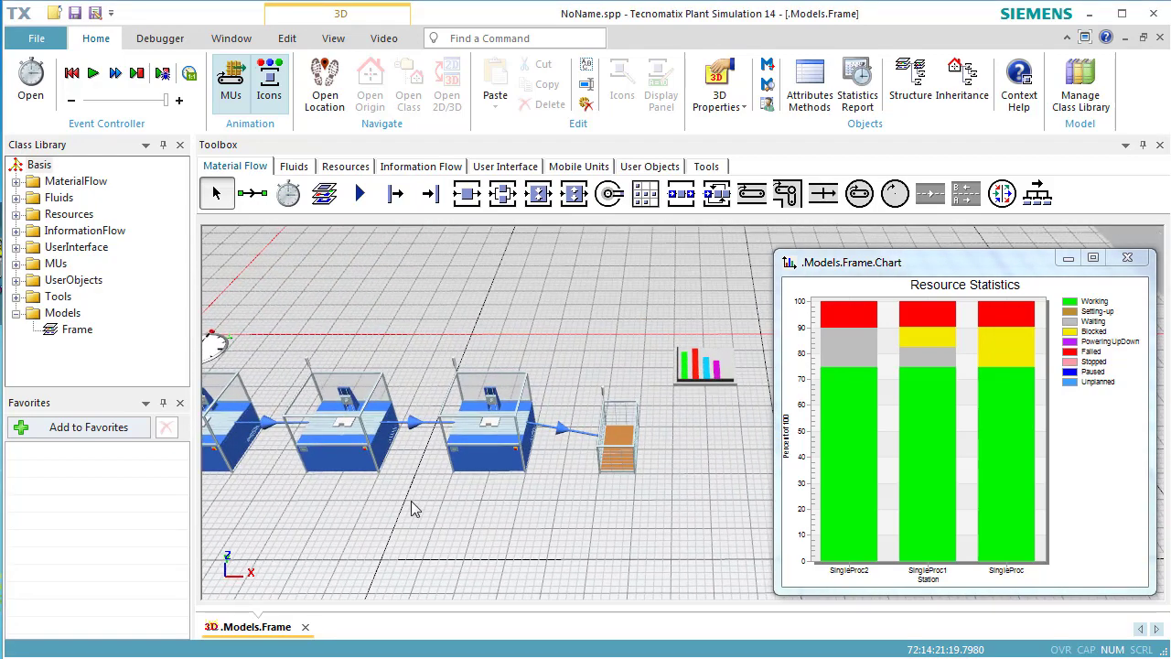
double_click(611, 467)
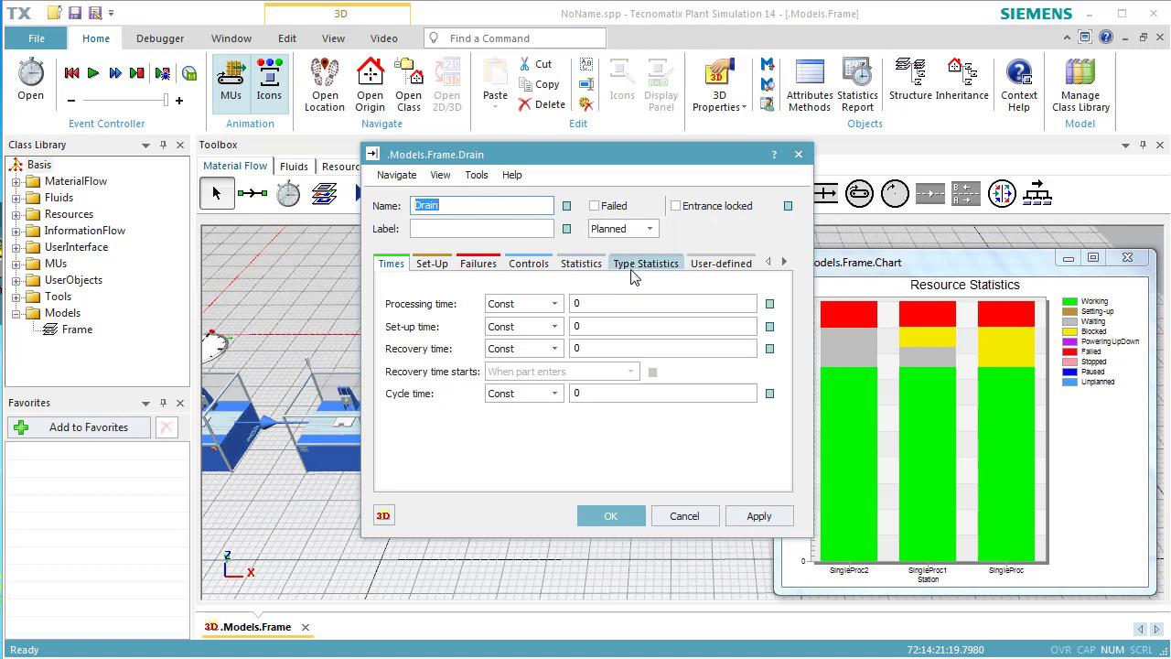
left_click(633, 267)
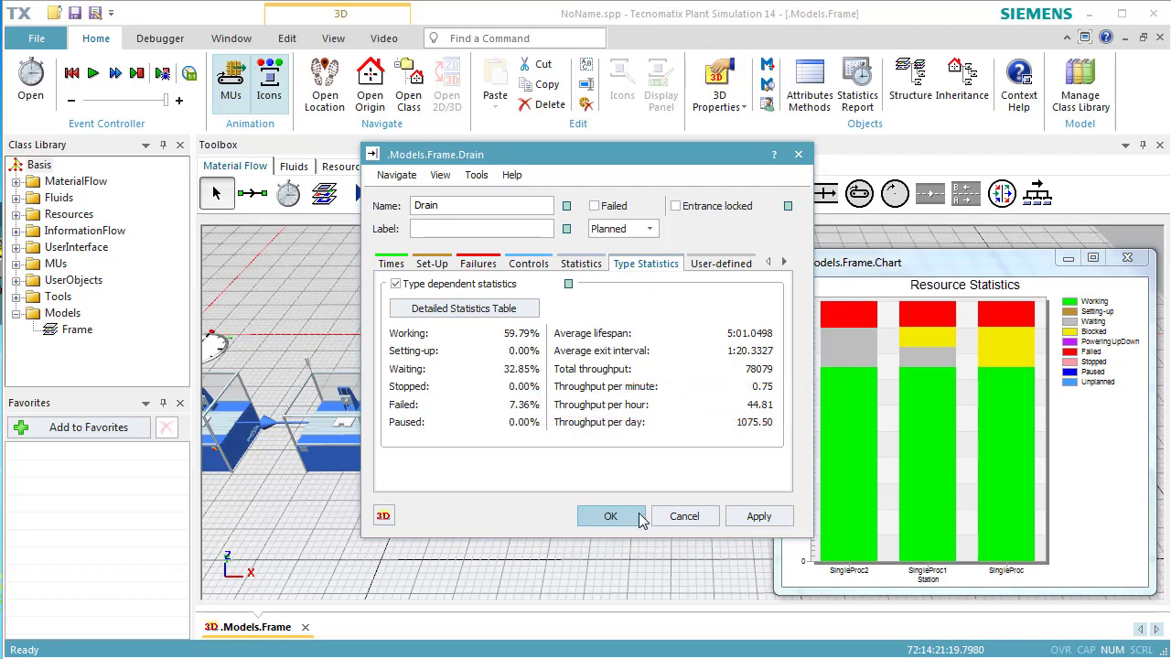
left_click(610, 516)
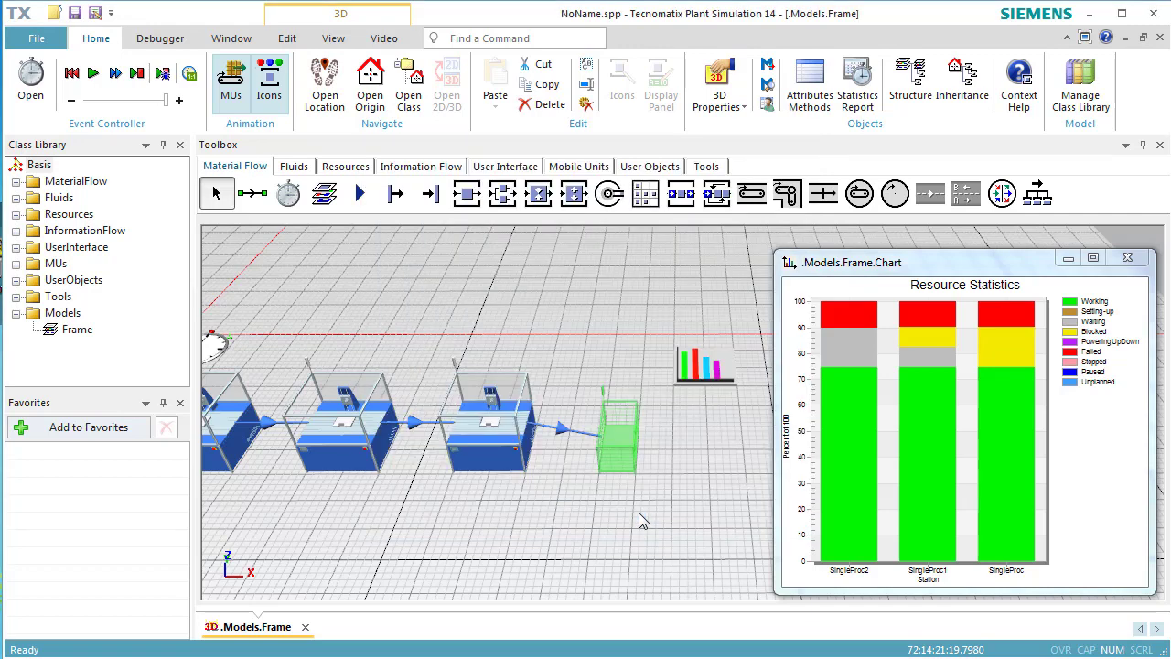